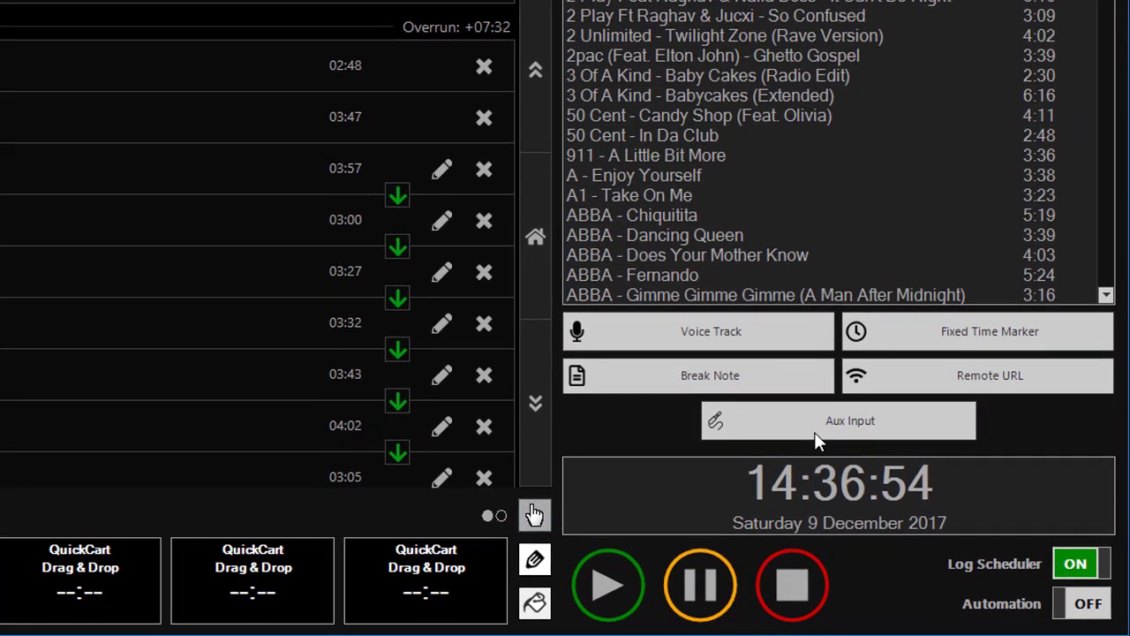
- Insert a 2-minute aux input titled 'News' on the Voicemeeter AUX Virtual ASIO device after Rooftops
{"action": "left_click_drag", "start_coordinate": [814, 431], "coordinate": [166, 209]}
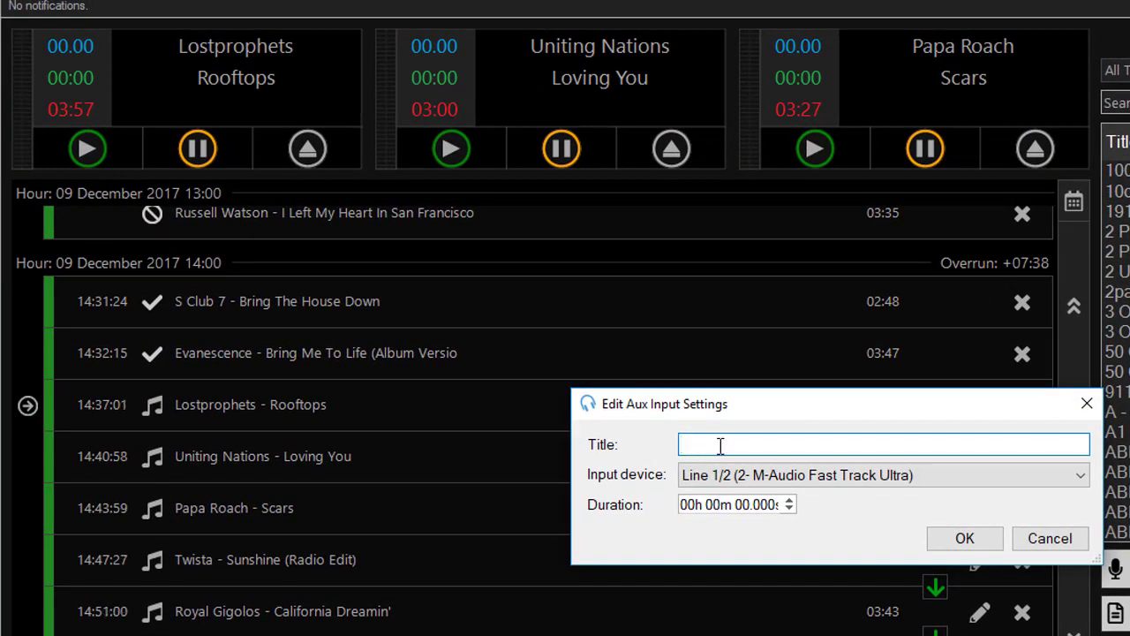
{"action": "type", "text": "News"}
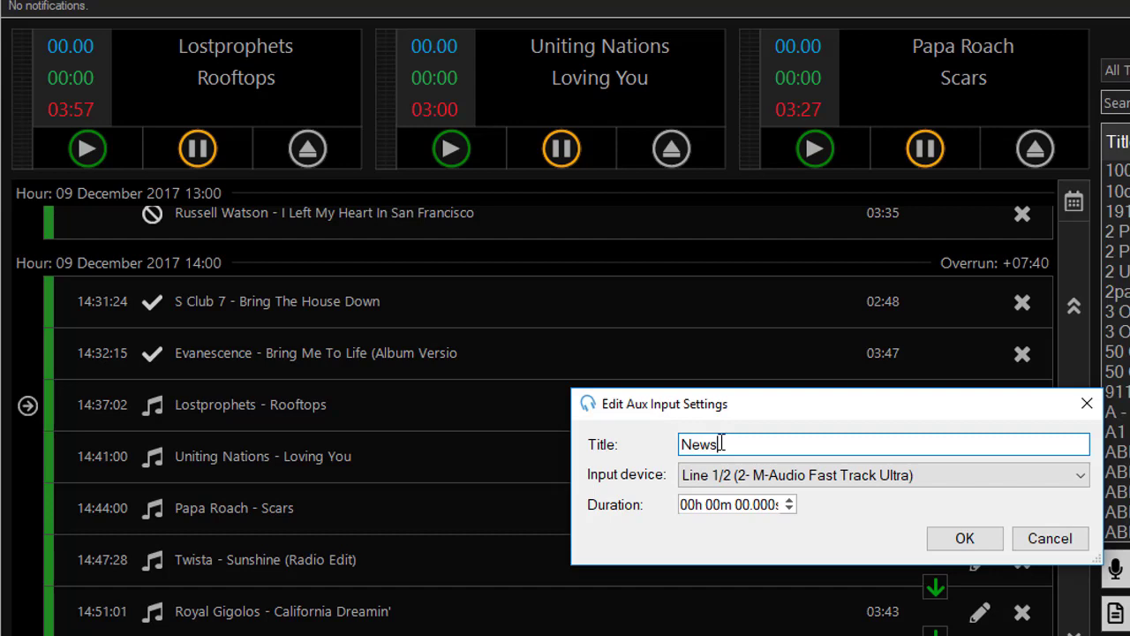
{"action": "left_click", "coordinate": [817, 476]}
{"action": "scroll", "coordinate": [891, 599], "scroll_direction": "down", "scroll_amount": 6}
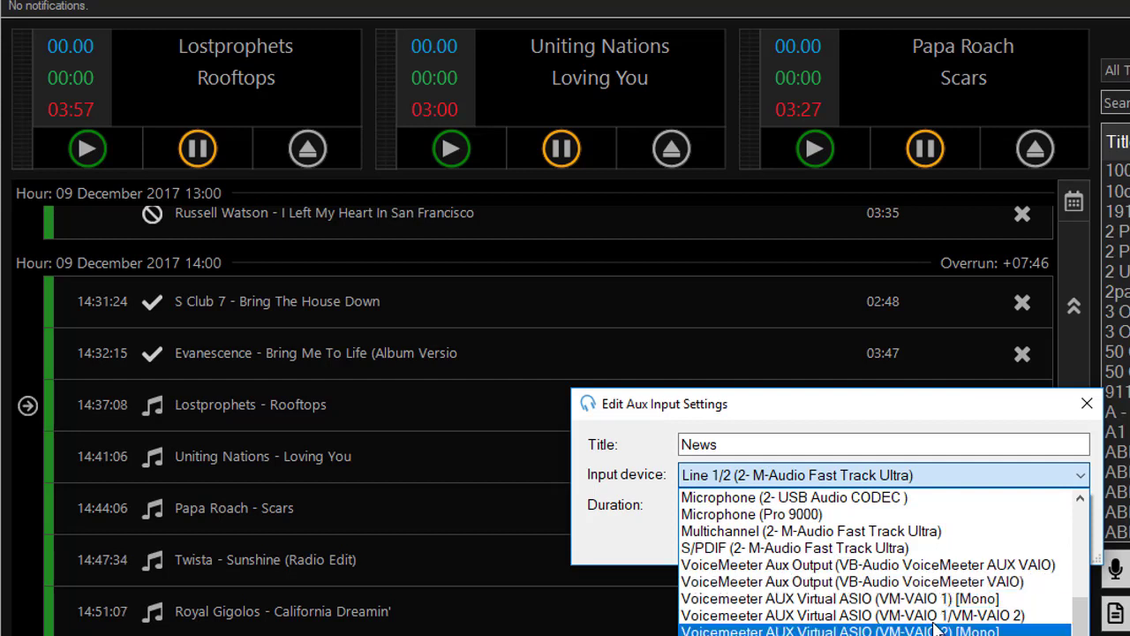
{"action": "left_click", "coordinate": [939, 616]}
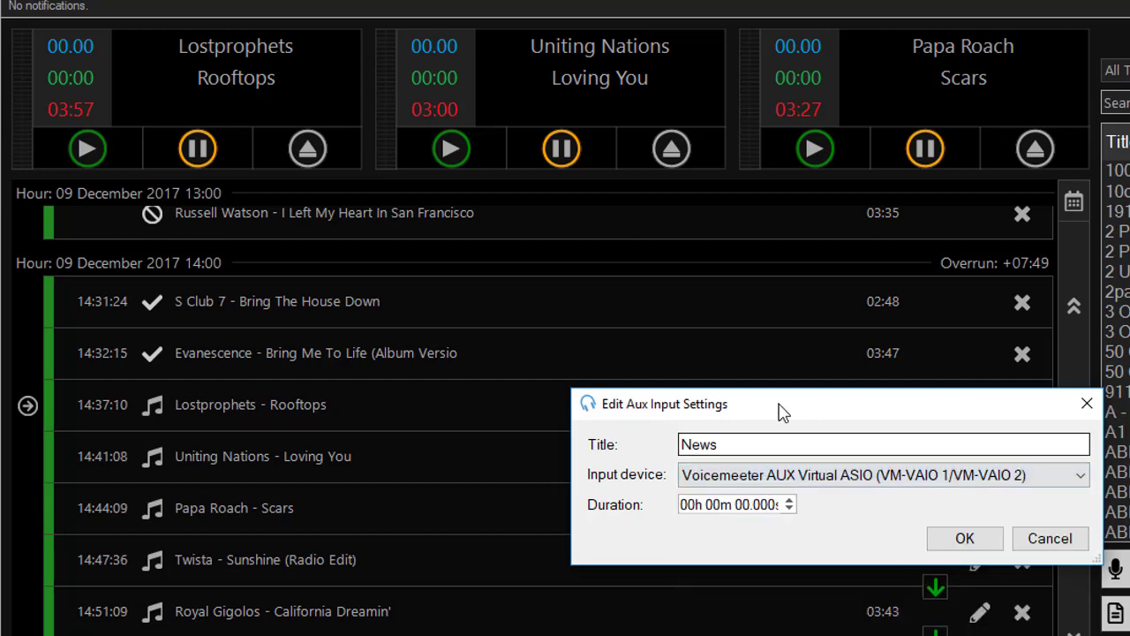
{"action": "left_click", "coordinate": [714, 505]}
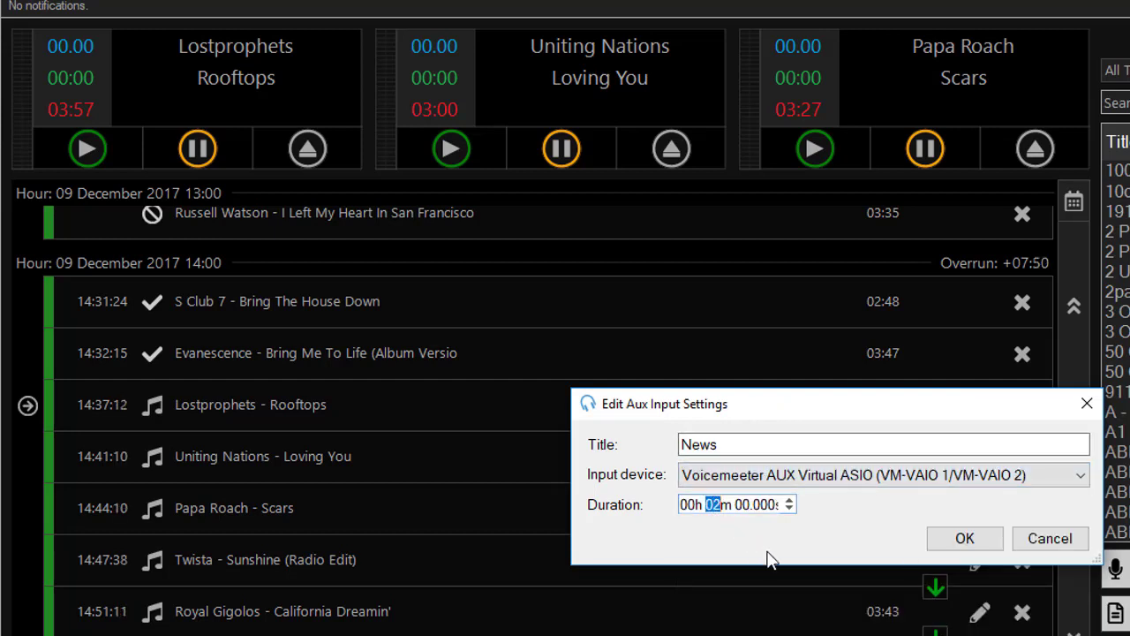
{"action": "type", "text": "2"}
{"action": "left_click", "coordinate": [965, 540]}
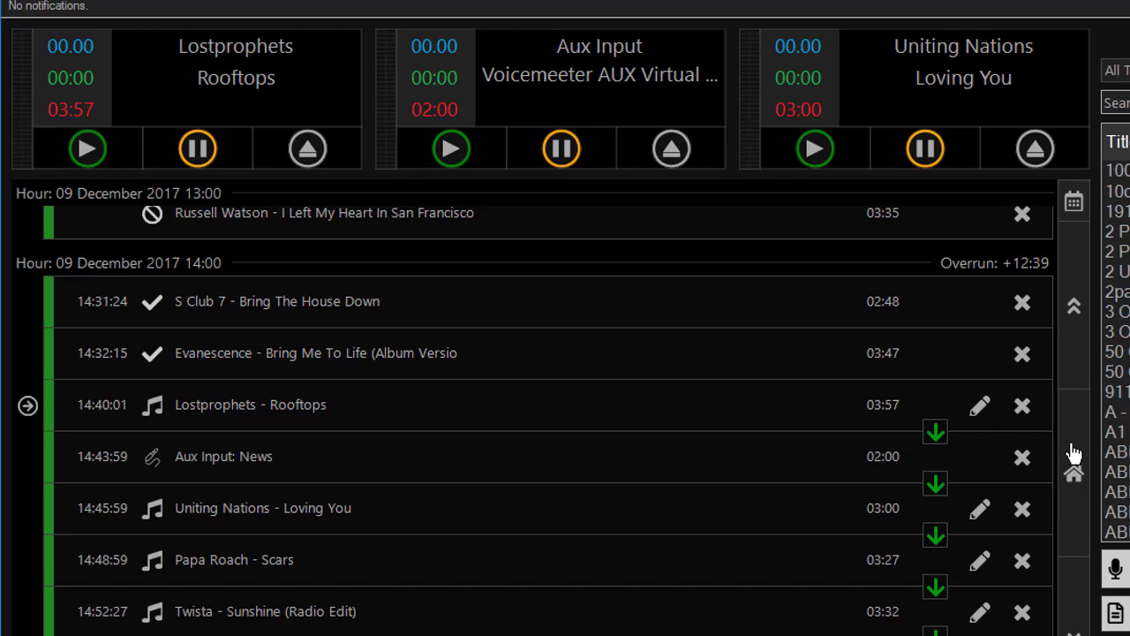
{"action": "left_click", "coordinate": [1021, 461]}
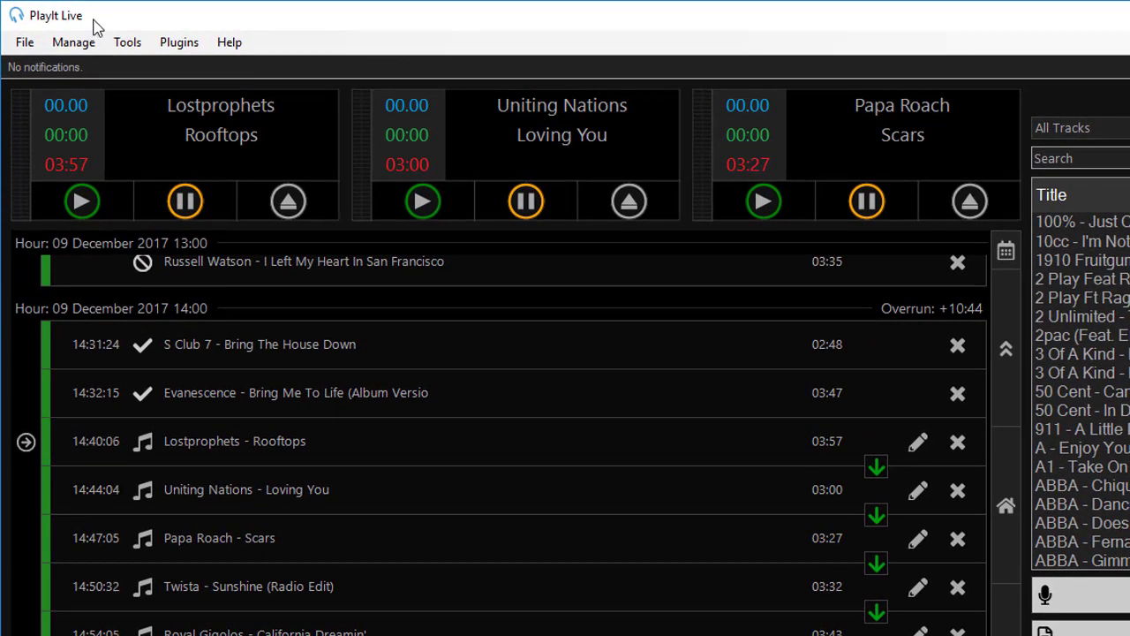
{"action": "left_click", "coordinate": [73, 42]}
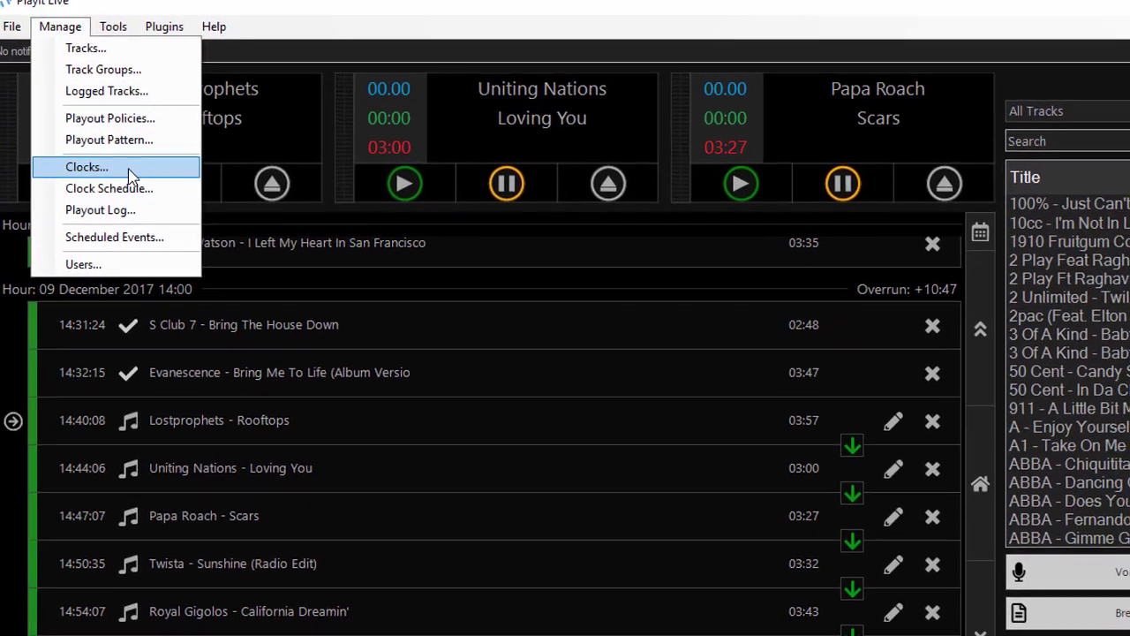
{"action": "left_click", "coordinate": [148, 188]}
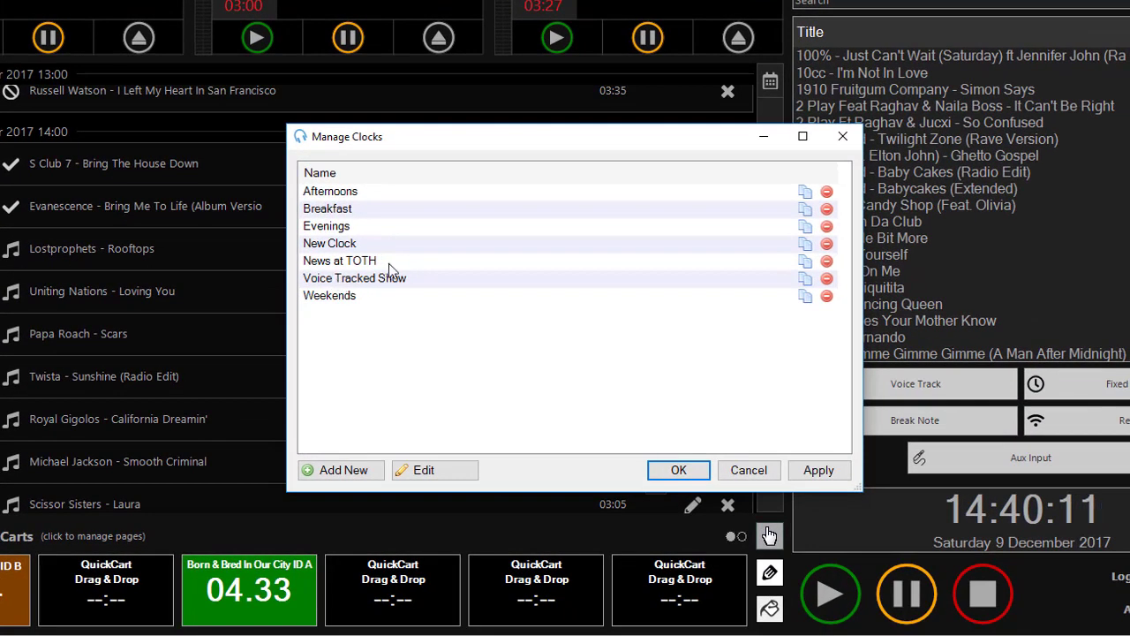
{"action": "double_click", "coordinate": [396, 262]}
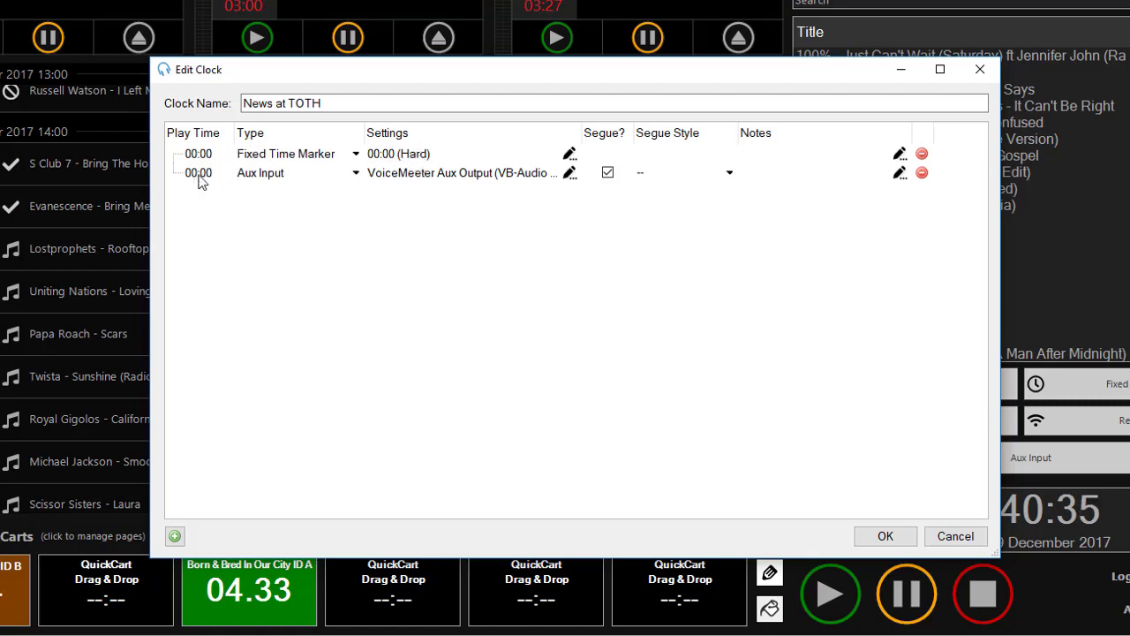
{"action": "left_click", "coordinate": [401, 181]}
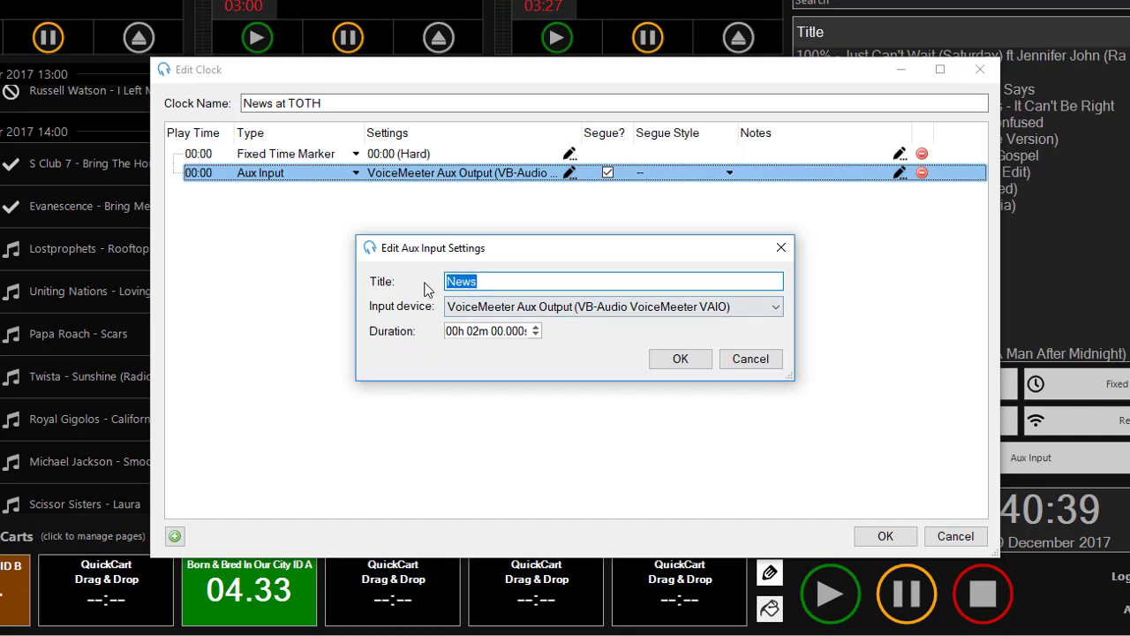
{"action": "left_click", "coordinate": [762, 361]}
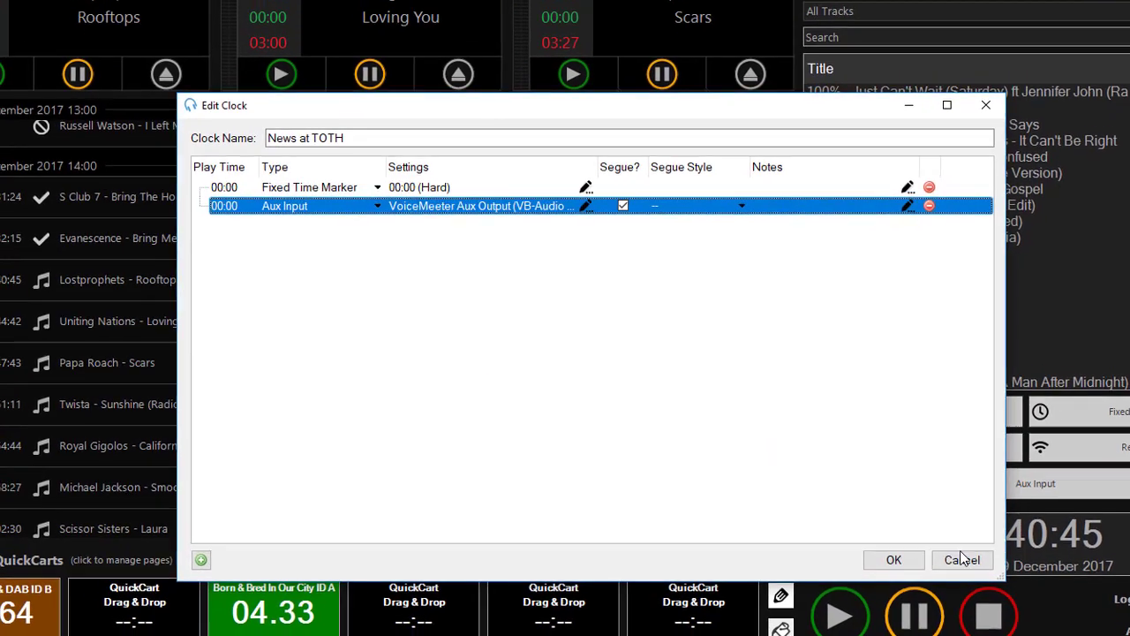
{"action": "left_click", "coordinate": [955, 536]}
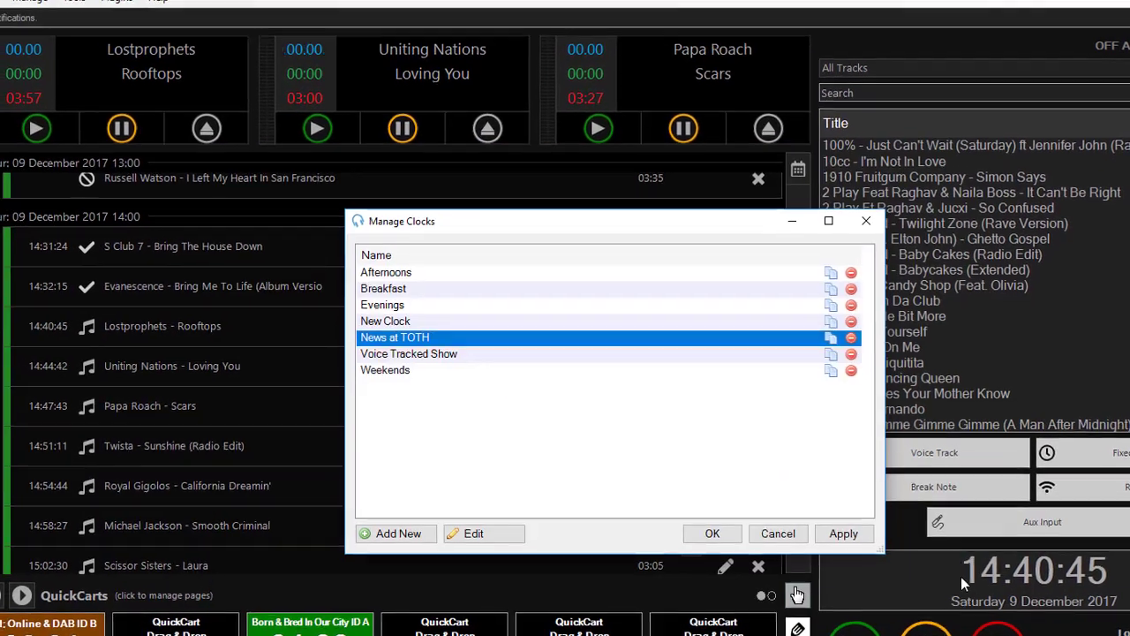
{"action": "left_click", "coordinate": [778, 534]}
- Schedule the News at TOTH clock at Saturday 14:00, repeating every hour, and save
{"action": "left_click", "coordinate": [33, 0]}
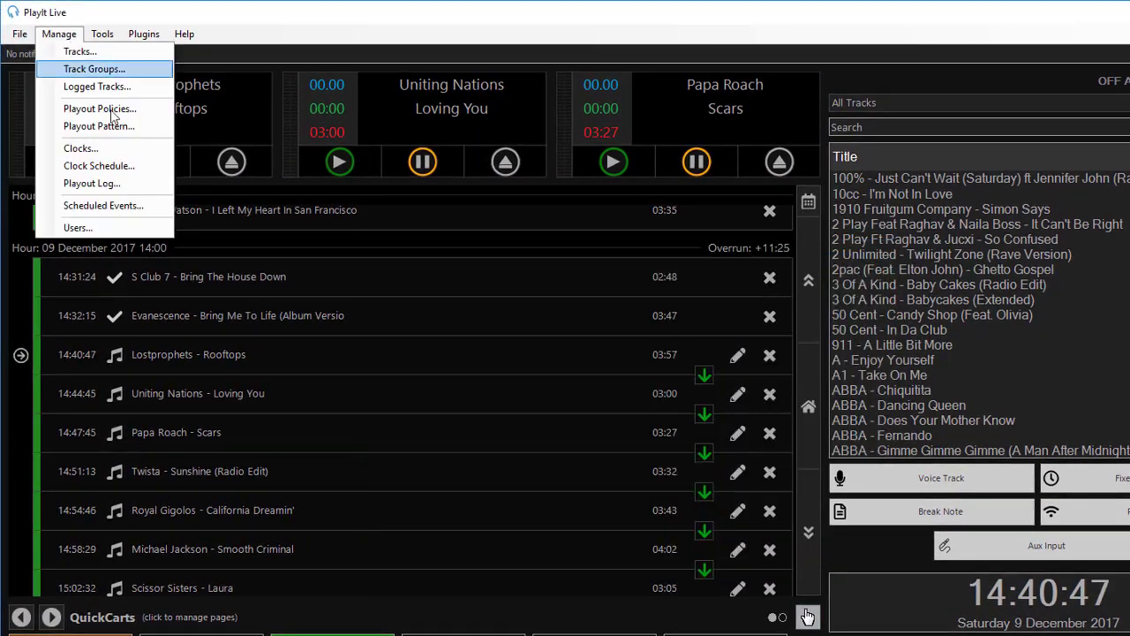
{"action": "left_click", "coordinate": [132, 164]}
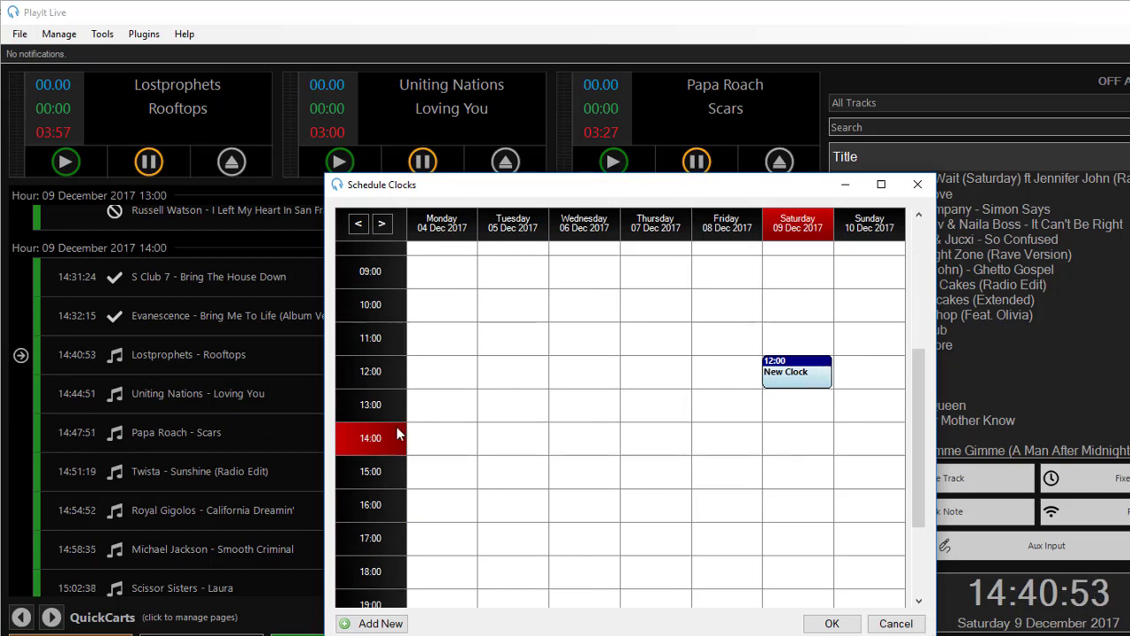
{"action": "double_click", "coordinate": [790, 454]}
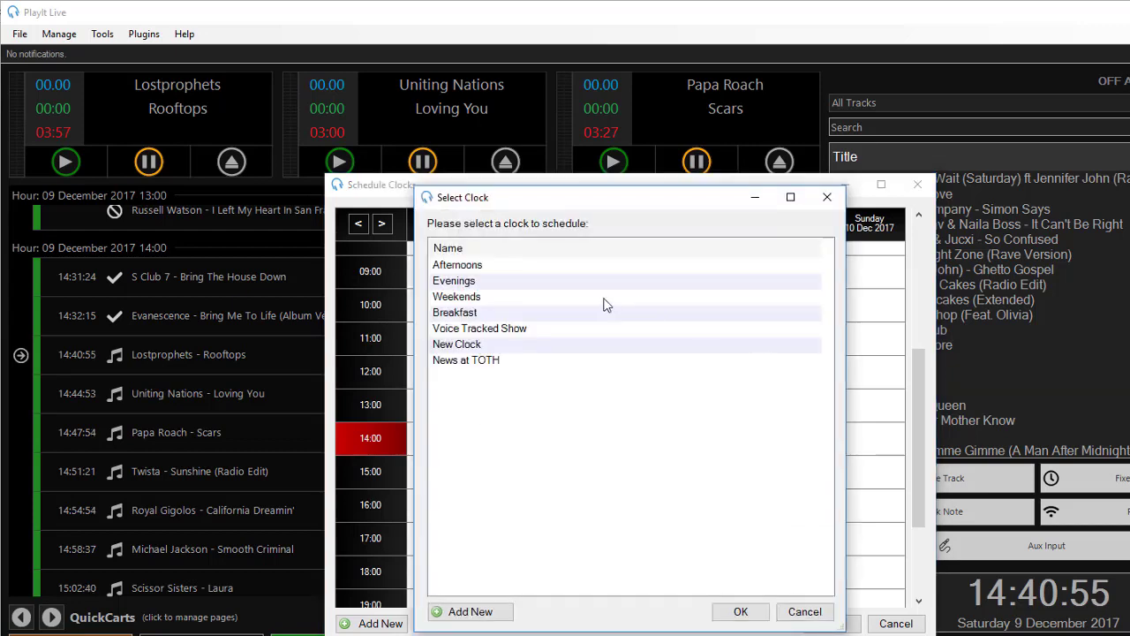
{"action": "double_click", "coordinate": [493, 362]}
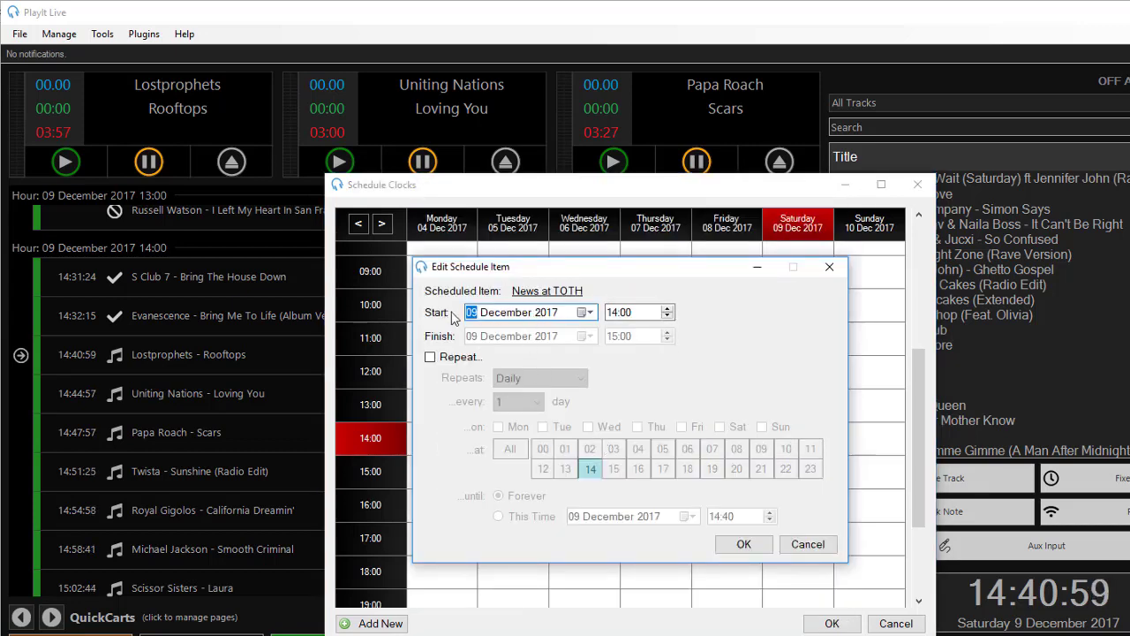
{"action": "left_click", "coordinate": [432, 356]}
{"action": "left_click", "coordinate": [510, 449]}
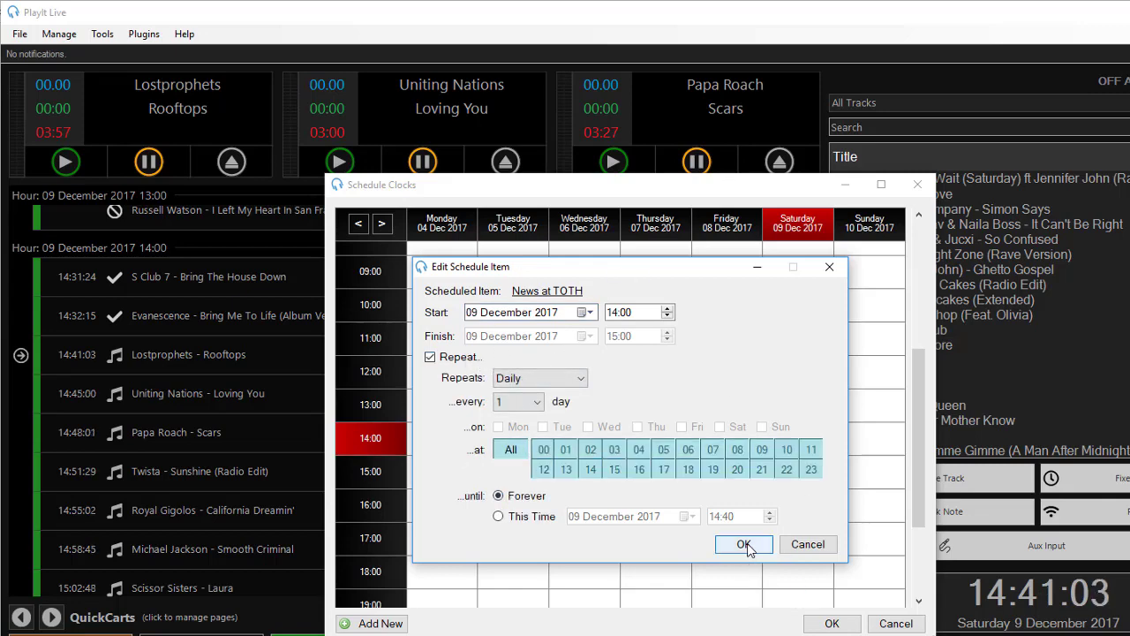
{"action": "left_click", "coordinate": [743, 544]}
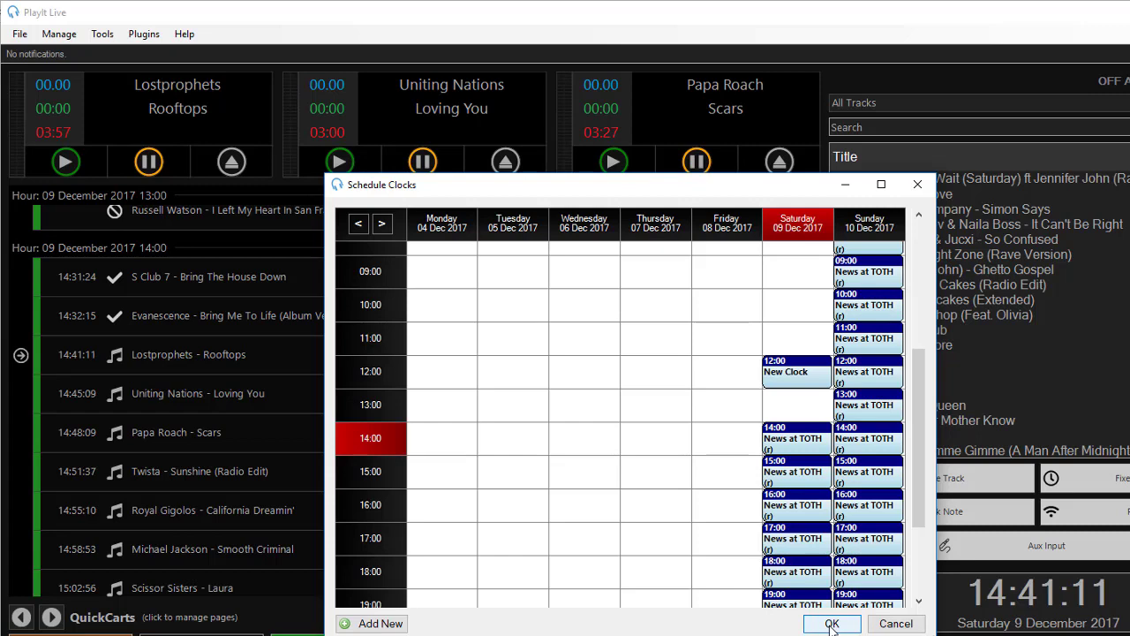
{"action": "left_click", "coordinate": [831, 624]}
- Unschedule and reschedule the 15:00–16:00 hour of the playout log, then close the editor
{"action": "left_click", "coordinate": [60, 34]}
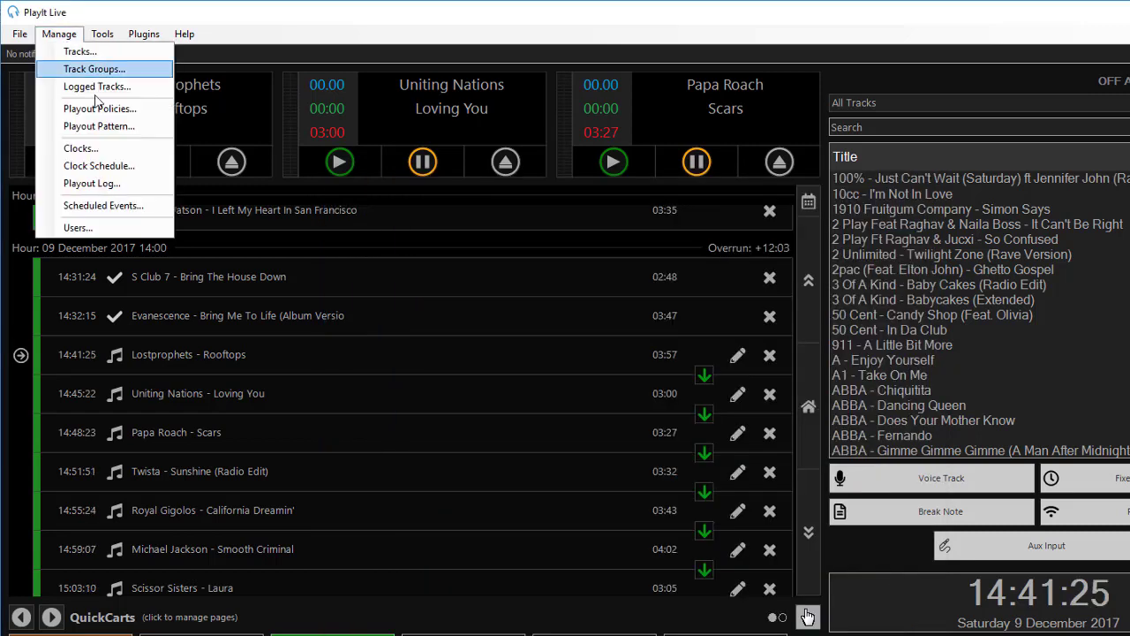
{"action": "left_click", "coordinate": [127, 186]}
{"action": "left_click", "coordinate": [539, 251]}
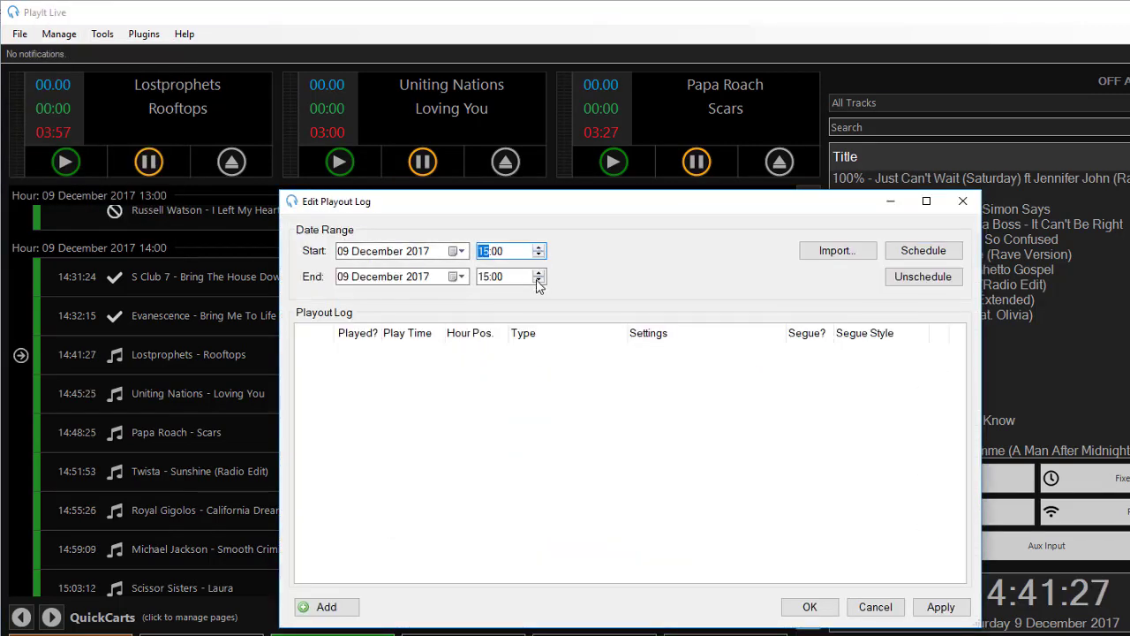
{"action": "left_click", "coordinate": [538, 272]}
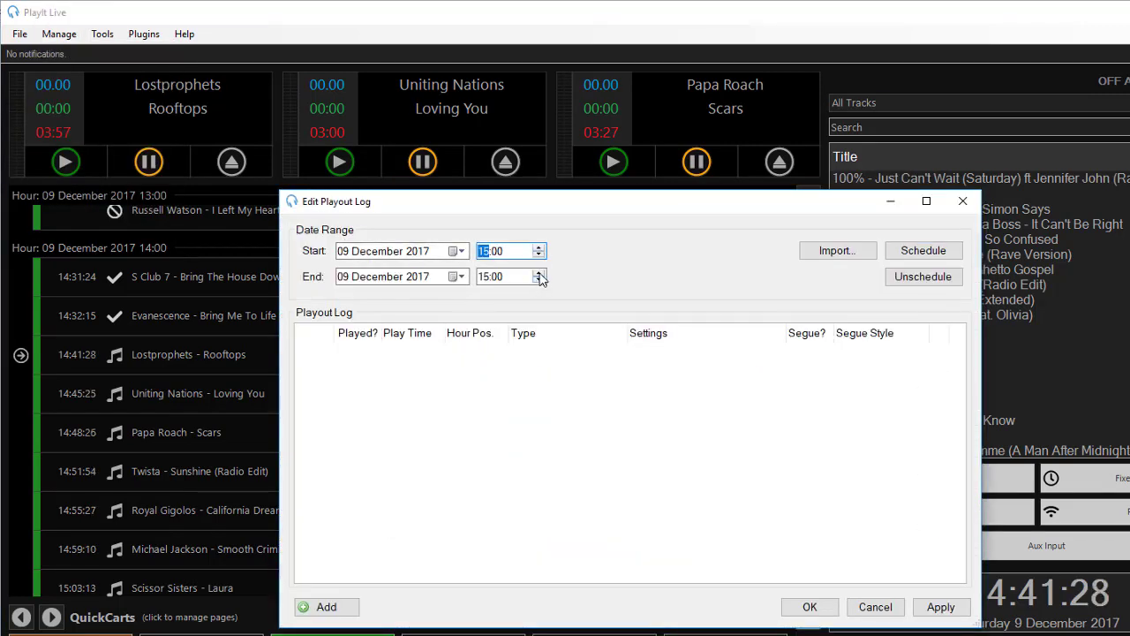
{"action": "left_click", "coordinate": [923, 279]}
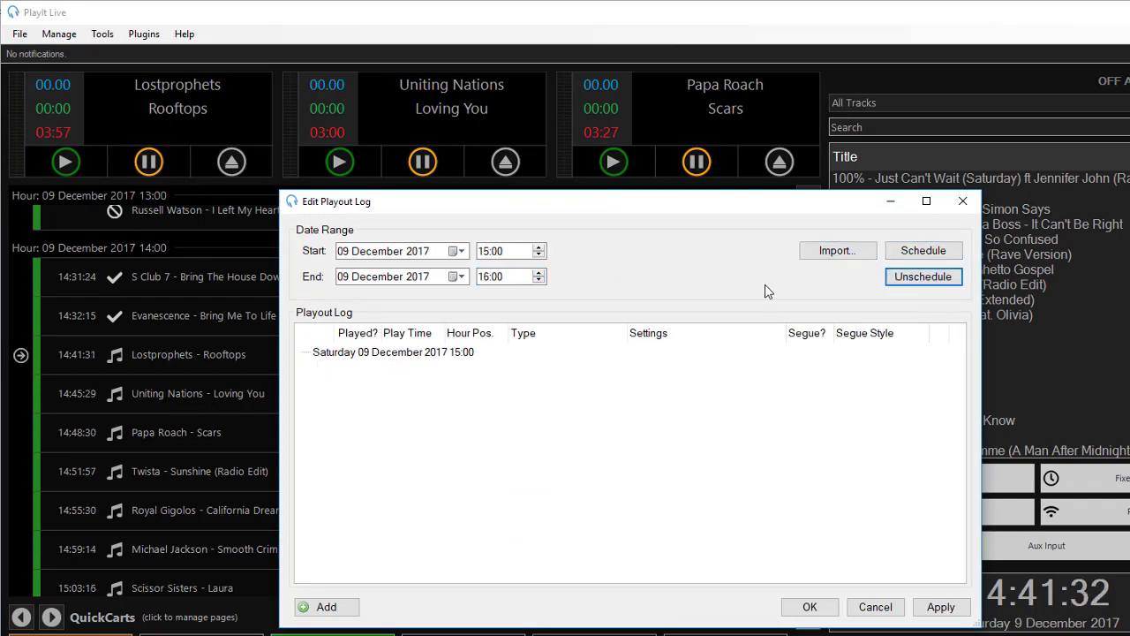
{"action": "left_click", "coordinate": [958, 256]}
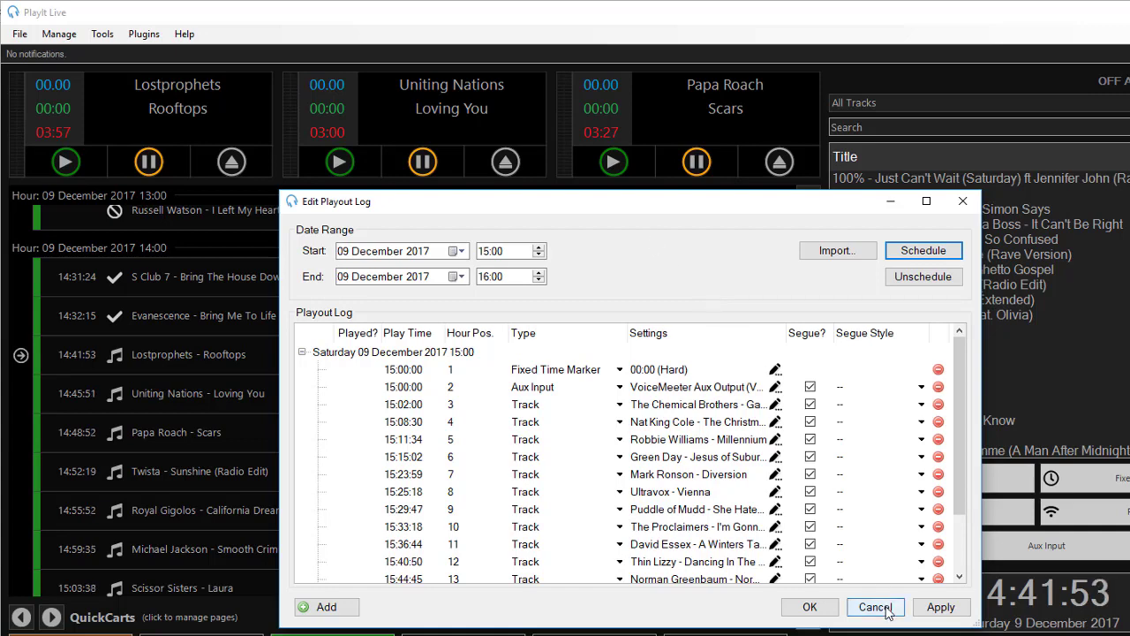
{"action": "left_click", "coordinate": [886, 609]}
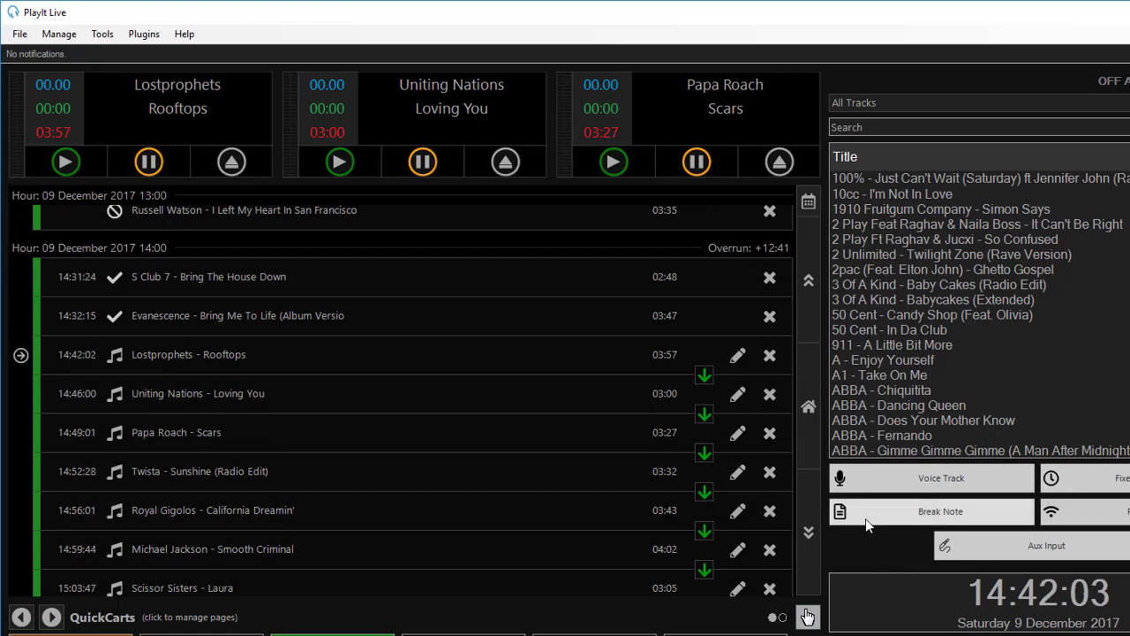
- Edit the Administrator account in user management and give it a generated password
{"action": "left_click", "coordinate": [68, 38]}
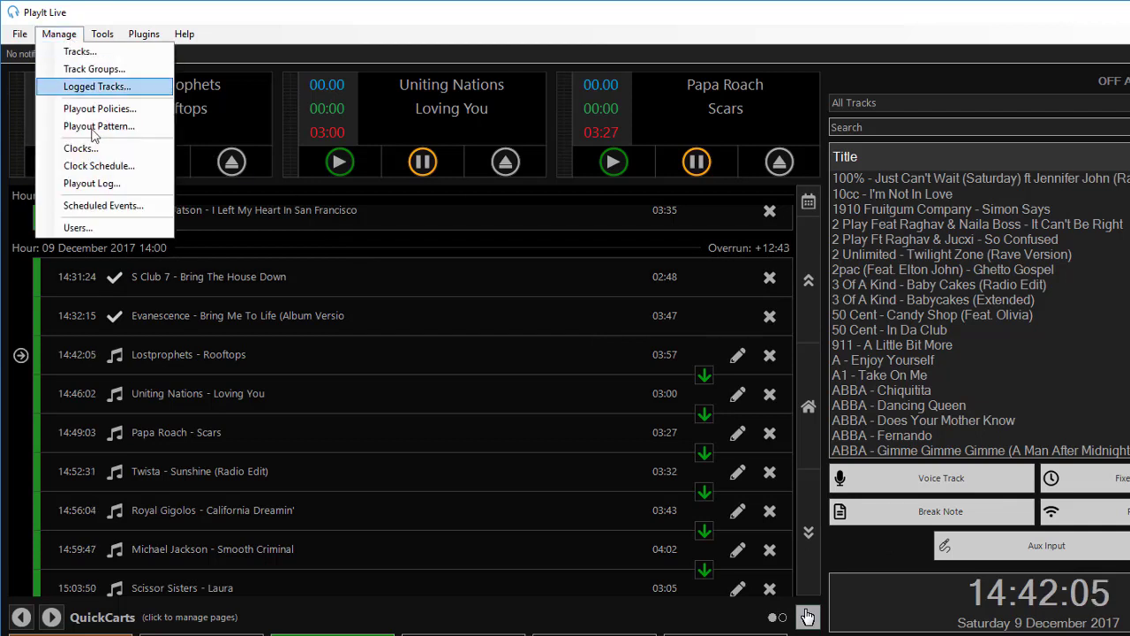
{"action": "left_click", "coordinate": [156, 231]}
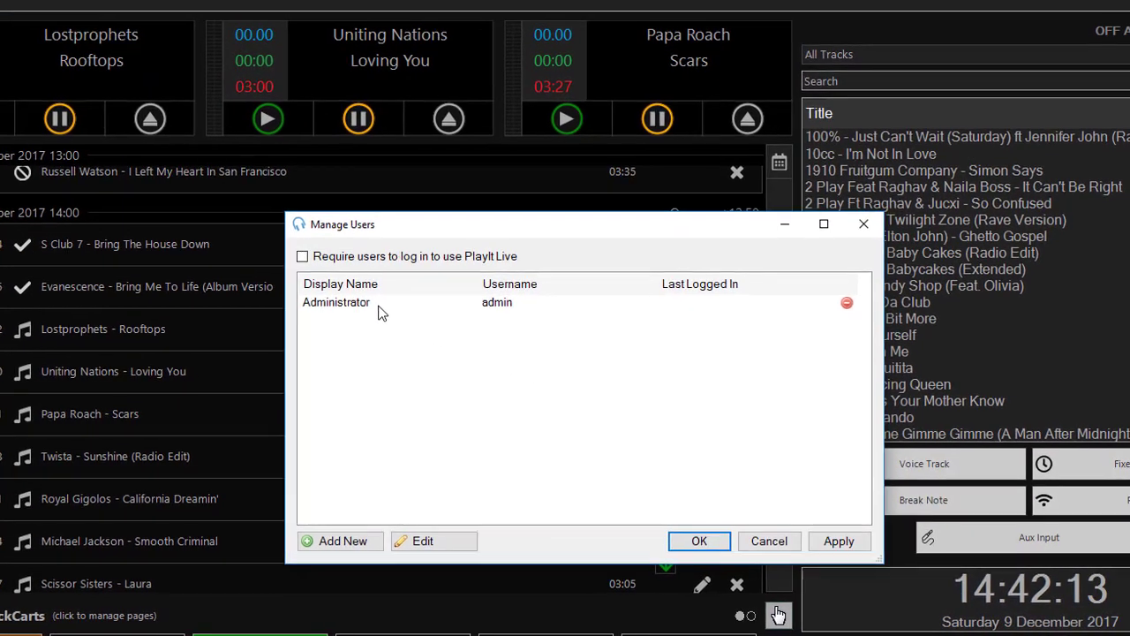
{"action": "left_click", "coordinate": [444, 338]}
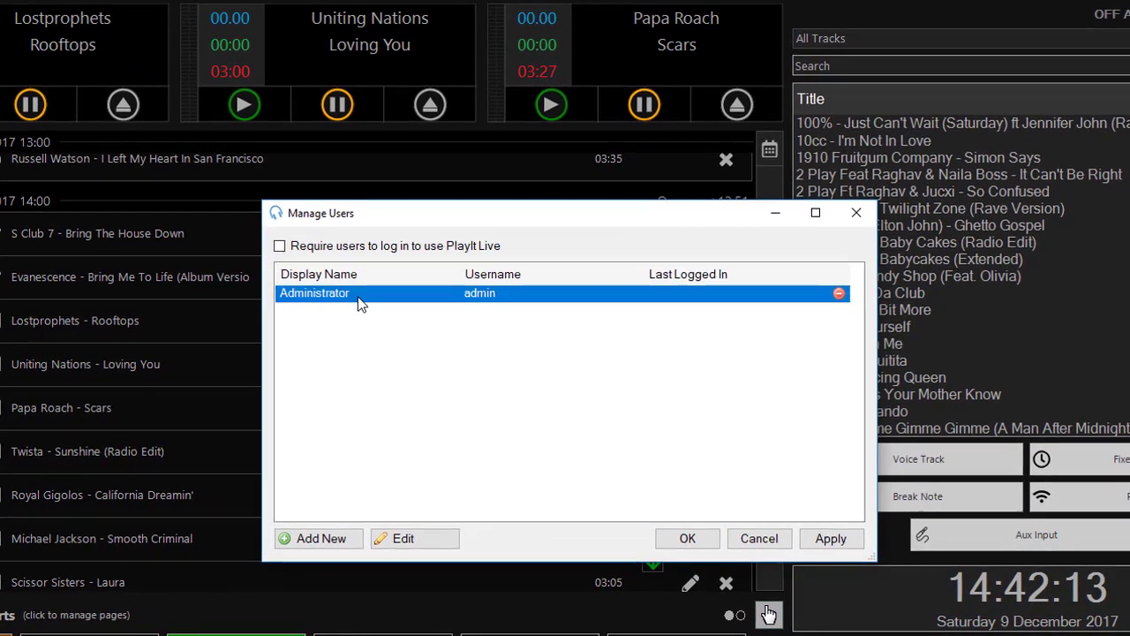
{"action": "double_click", "coordinate": [360, 302]}
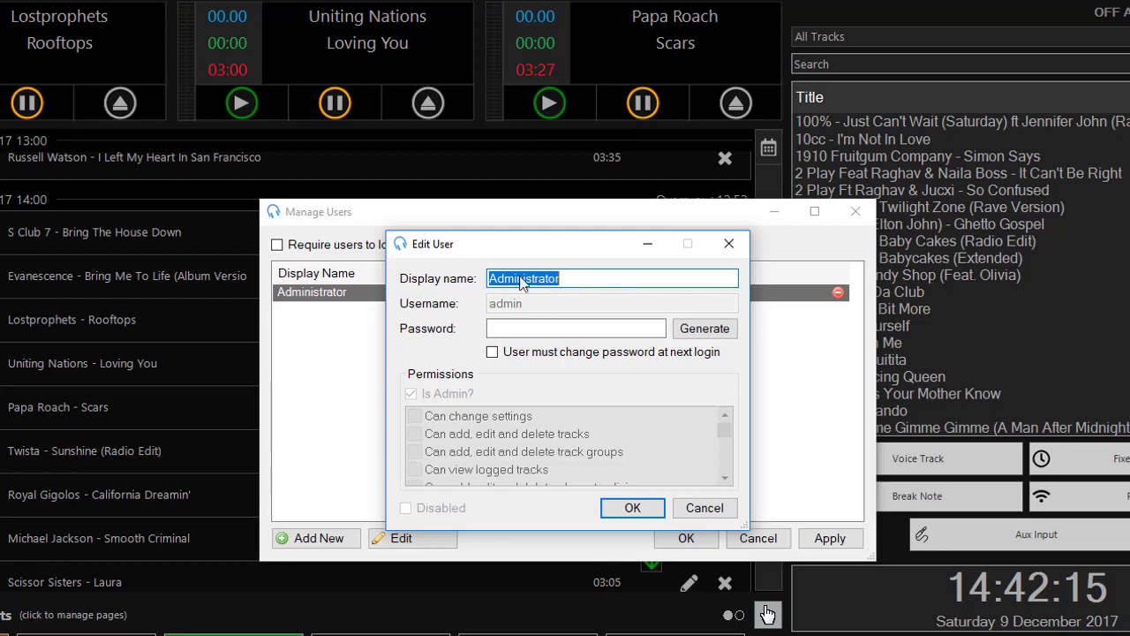
{"action": "left_click", "coordinate": [542, 336]}
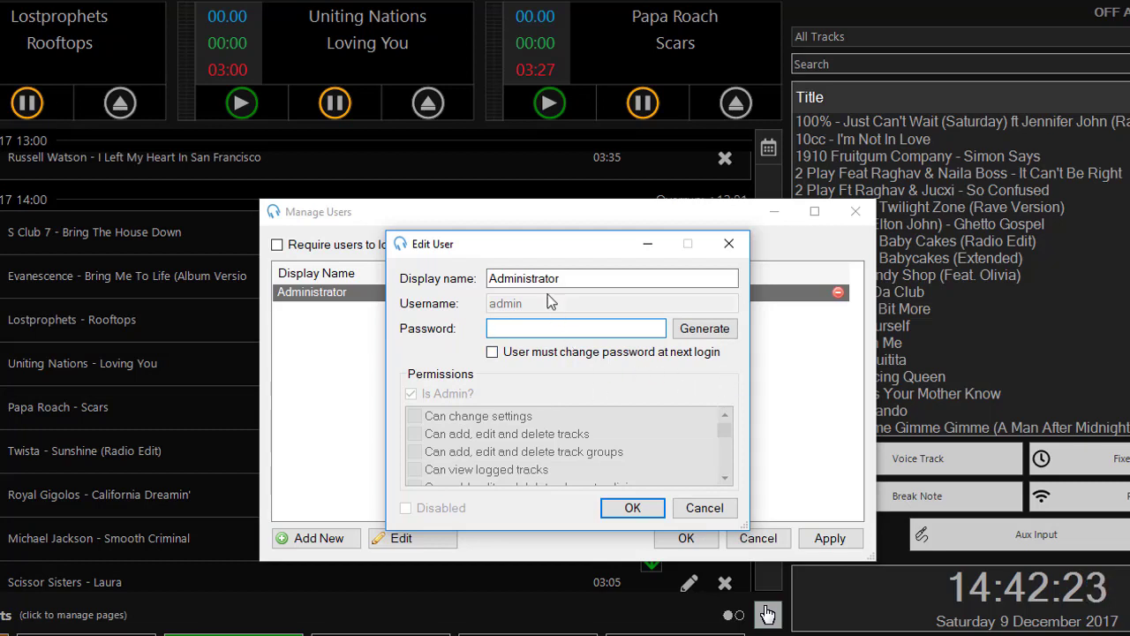
{"action": "left_click", "coordinate": [728, 334]}
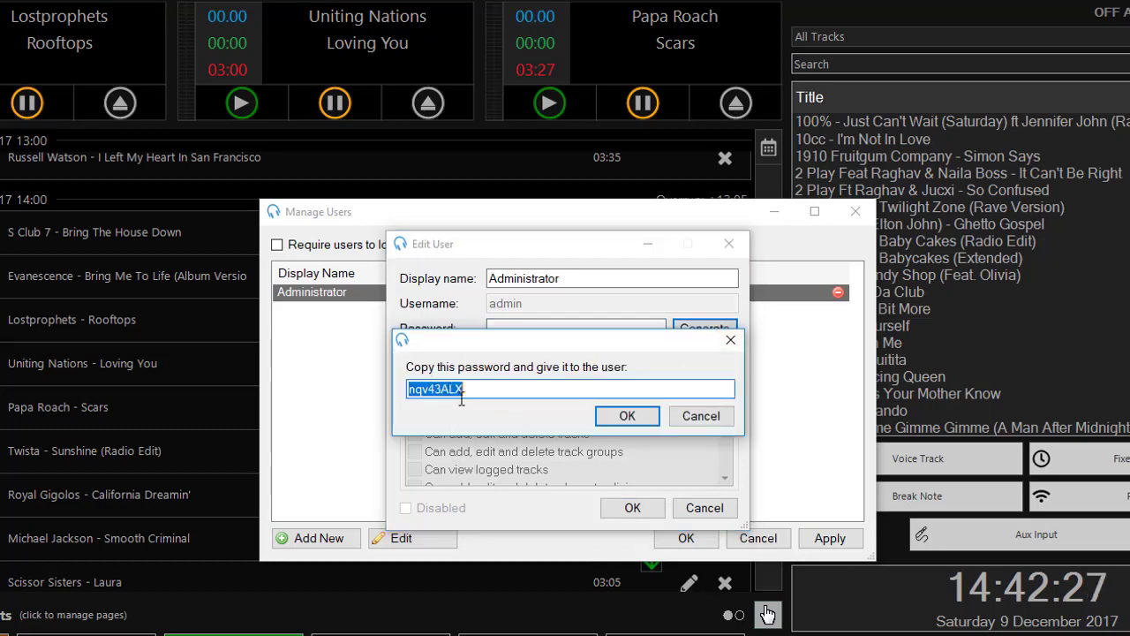
{"action": "left_click", "coordinate": [635, 416]}
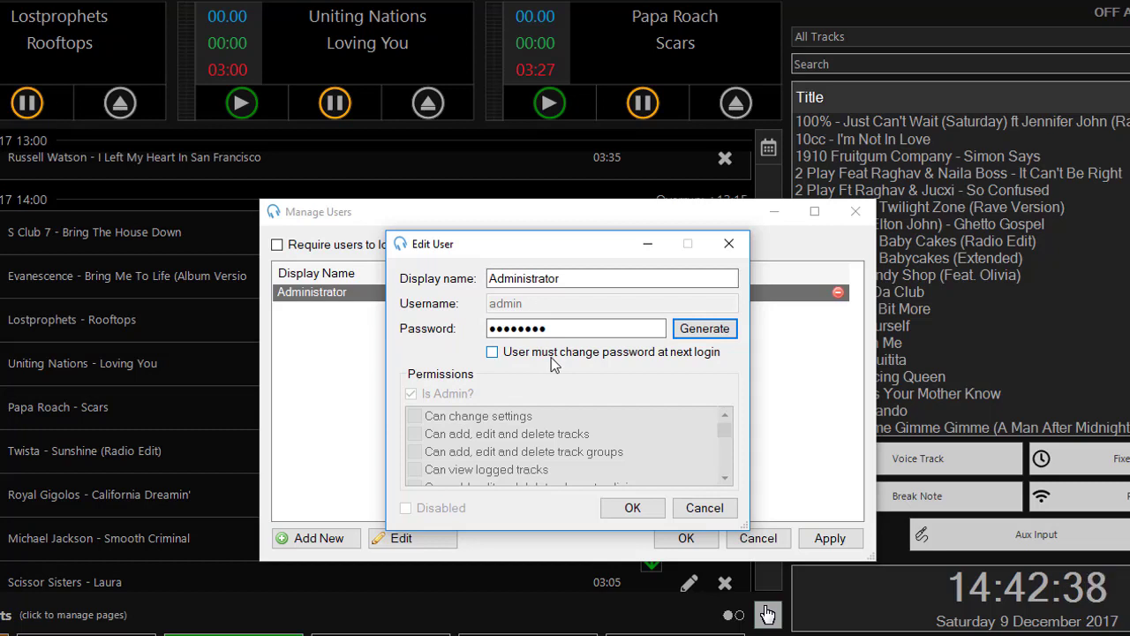
- Generate and copy a fresh password, force a change at next login, and save the account
{"action": "left_click", "coordinate": [688, 337]}
{"action": "right_click", "coordinate": [468, 388]}
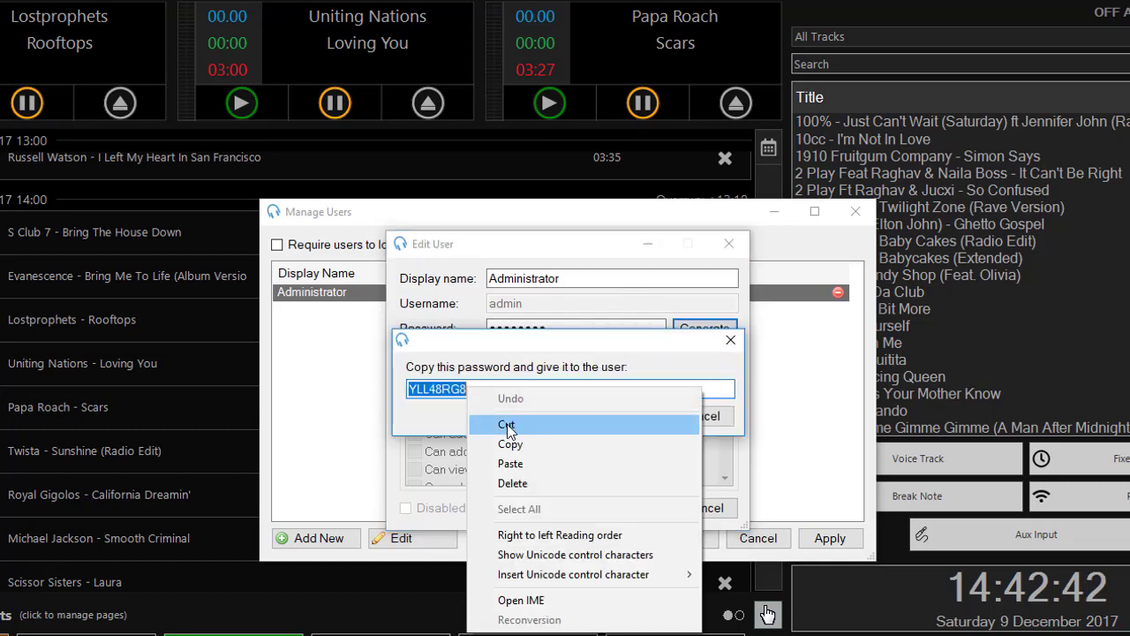
{"action": "left_click", "coordinate": [517, 444]}
{"action": "left_click", "coordinate": [627, 416]}
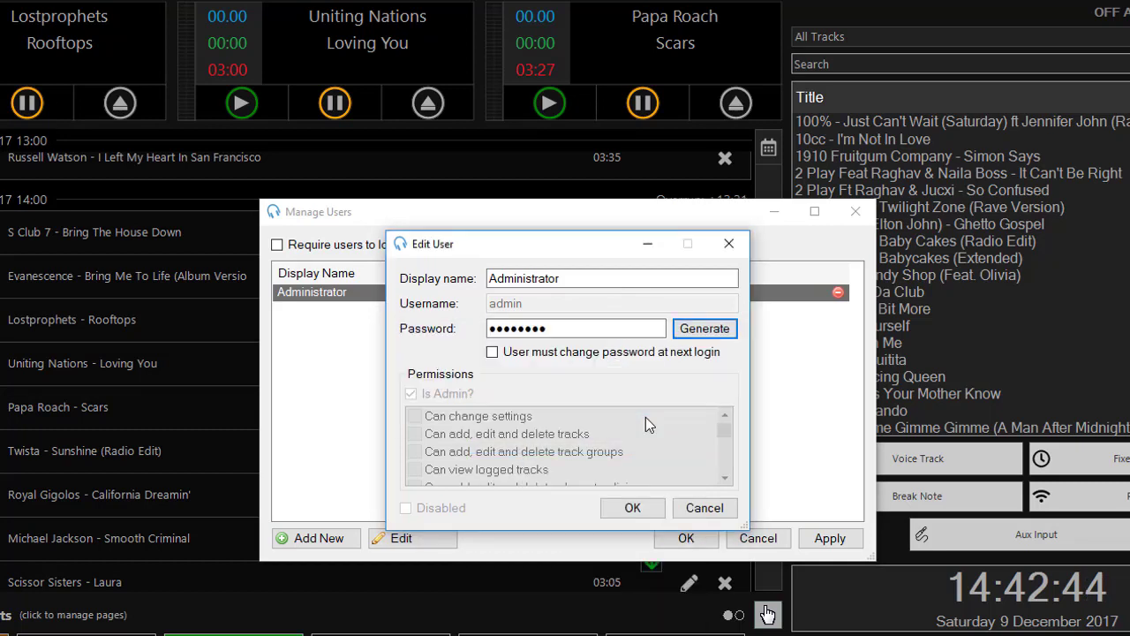
{"action": "left_click", "coordinate": [491, 352]}
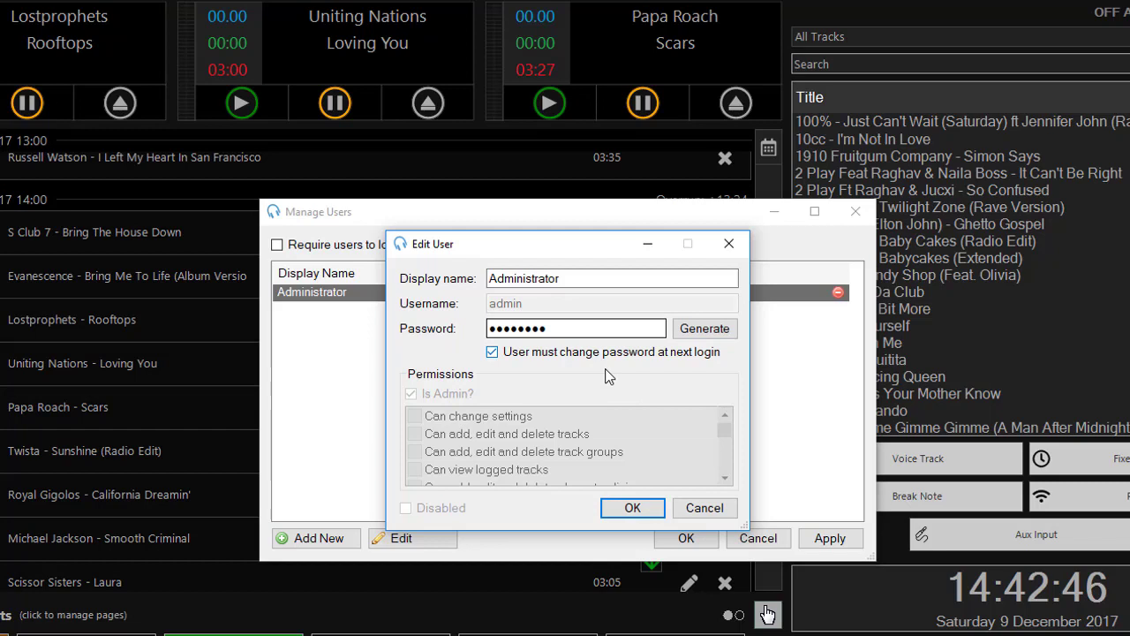
{"action": "left_click", "coordinate": [633, 509]}
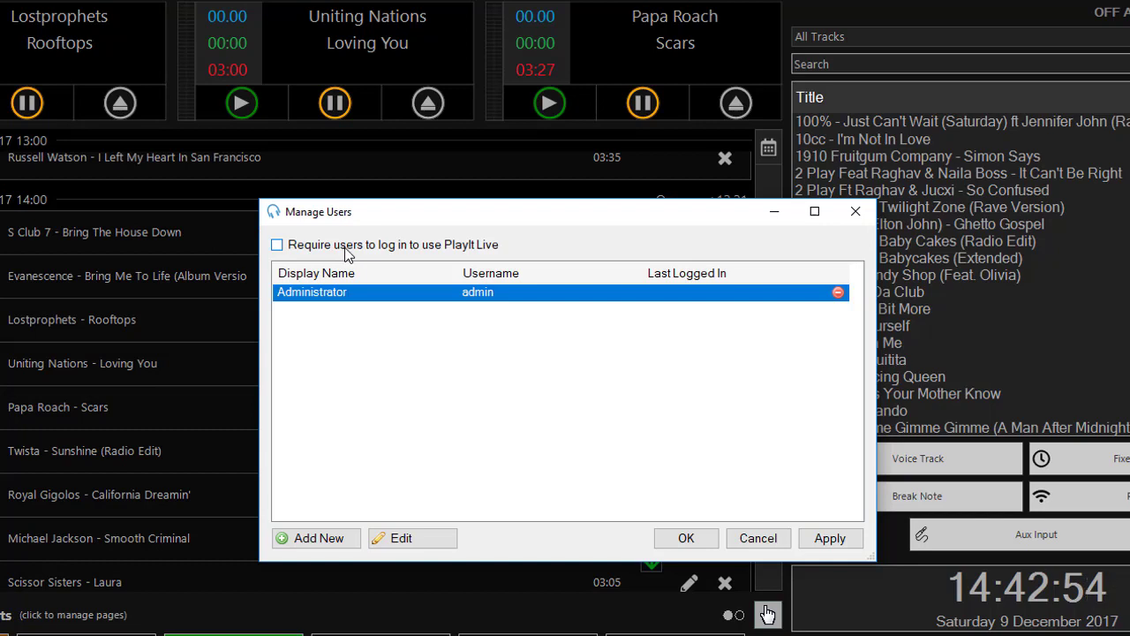
- Turn on 'Require users to log in', noting the generated password elsewhere
{"action": "left_click", "coordinate": [347, 252]}
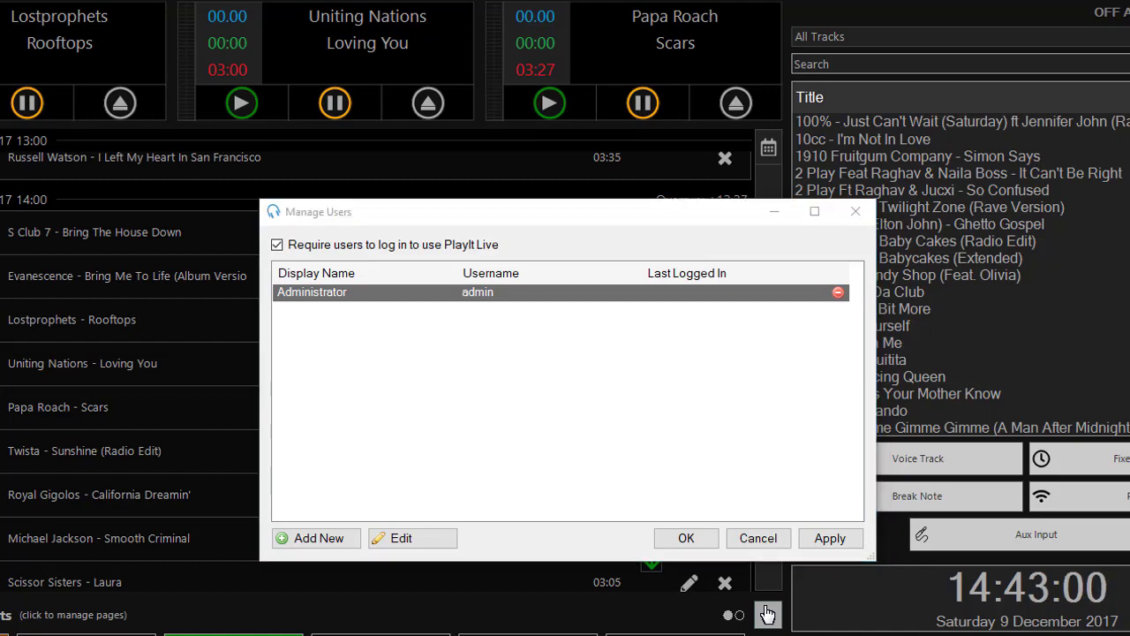
{"action": "key", "text": "alt+Tab"}
- Close user management and log in as admin with the pasted generated password
{"action": "left_click", "coordinate": [682, 537]}
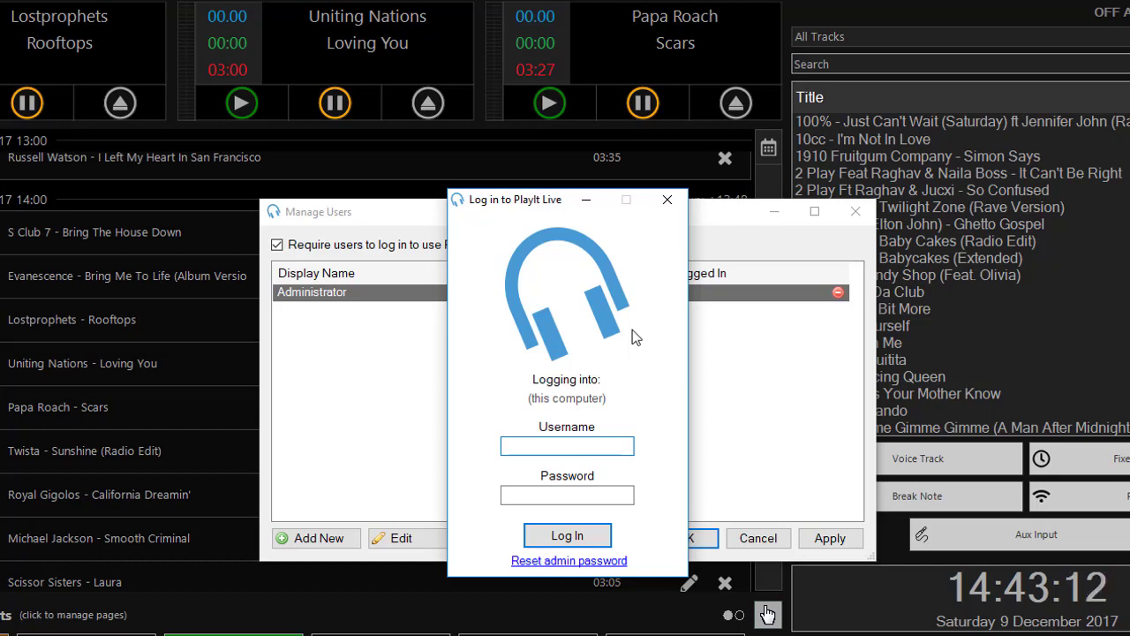
{"action": "type", "text": "admin"}
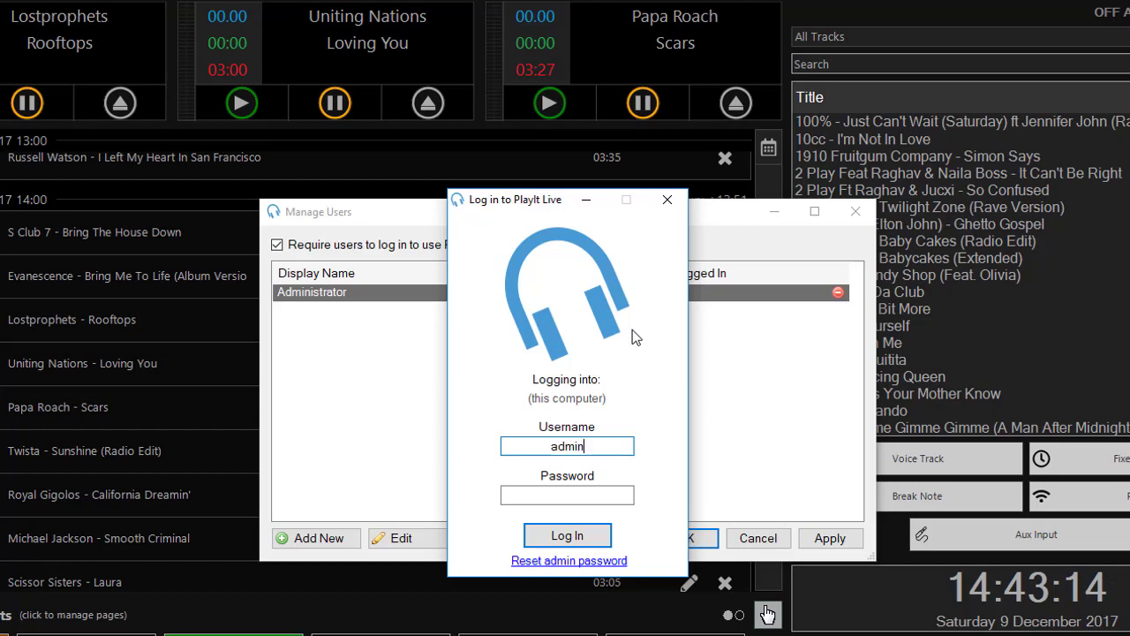
{"action": "key", "text": "Tab"}
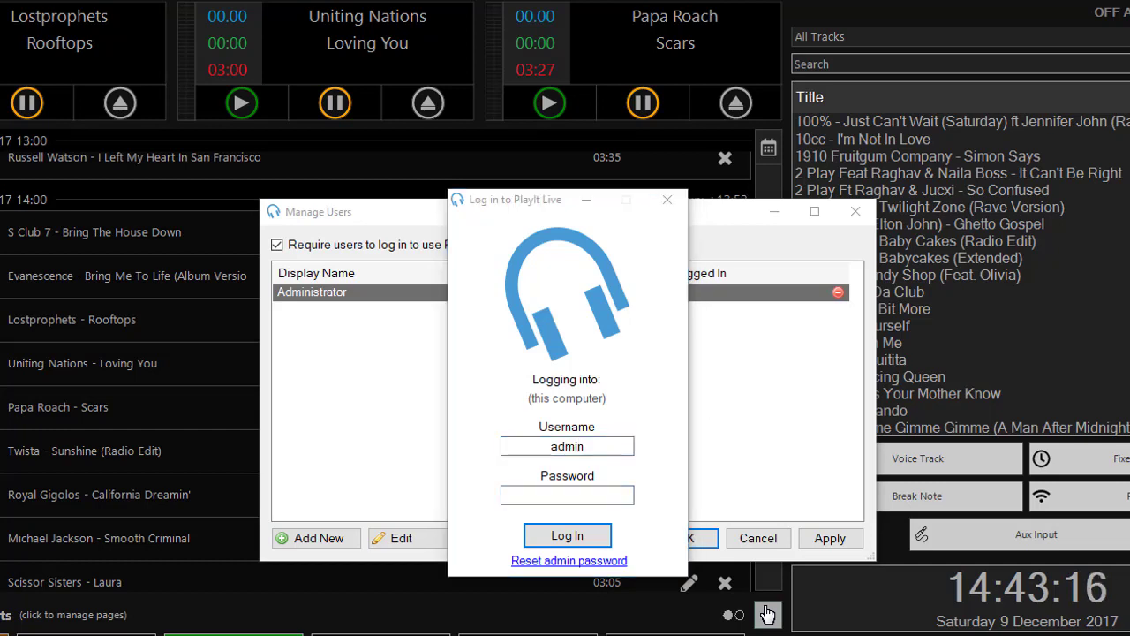
{"action": "left_click", "coordinate": [624, 492]}
{"action": "key", "text": "ctrl+v"}
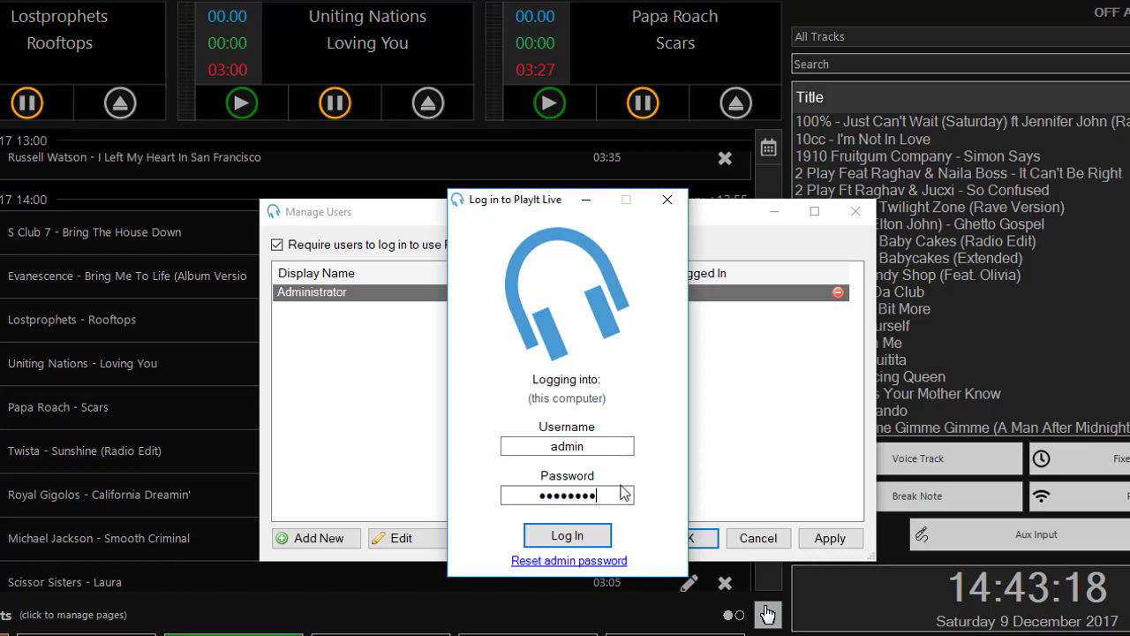
{"action": "left_click", "coordinate": [600, 539]}
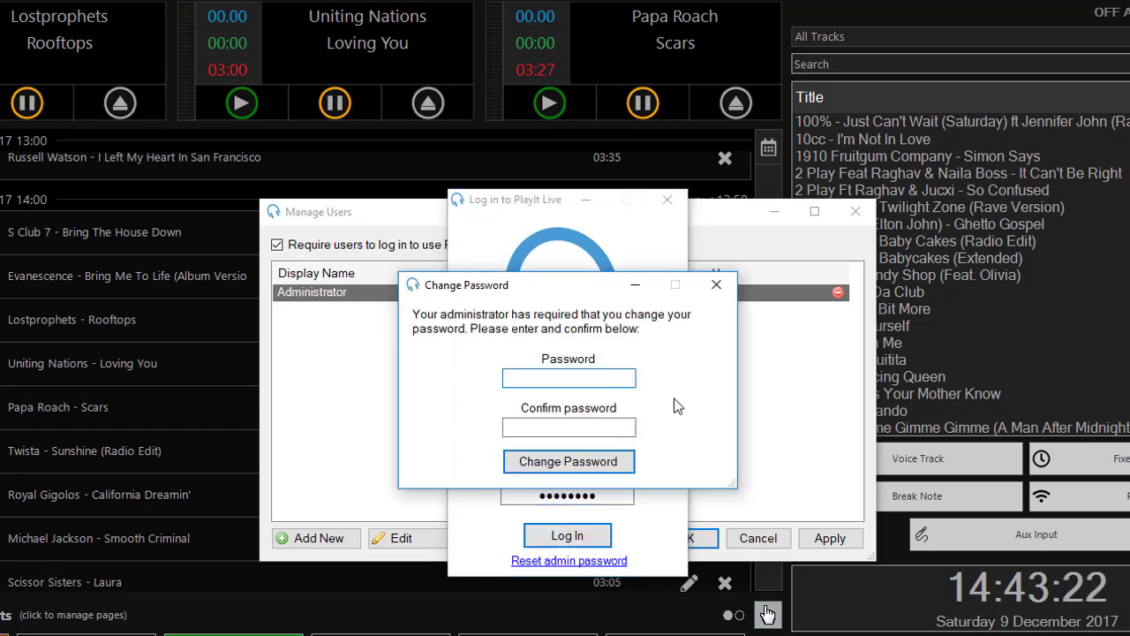
- Enter a new admin password and retype its confirmation correctly
{"action": "type", "text": "••••"}
{"action": "key", "text": "Tab"}
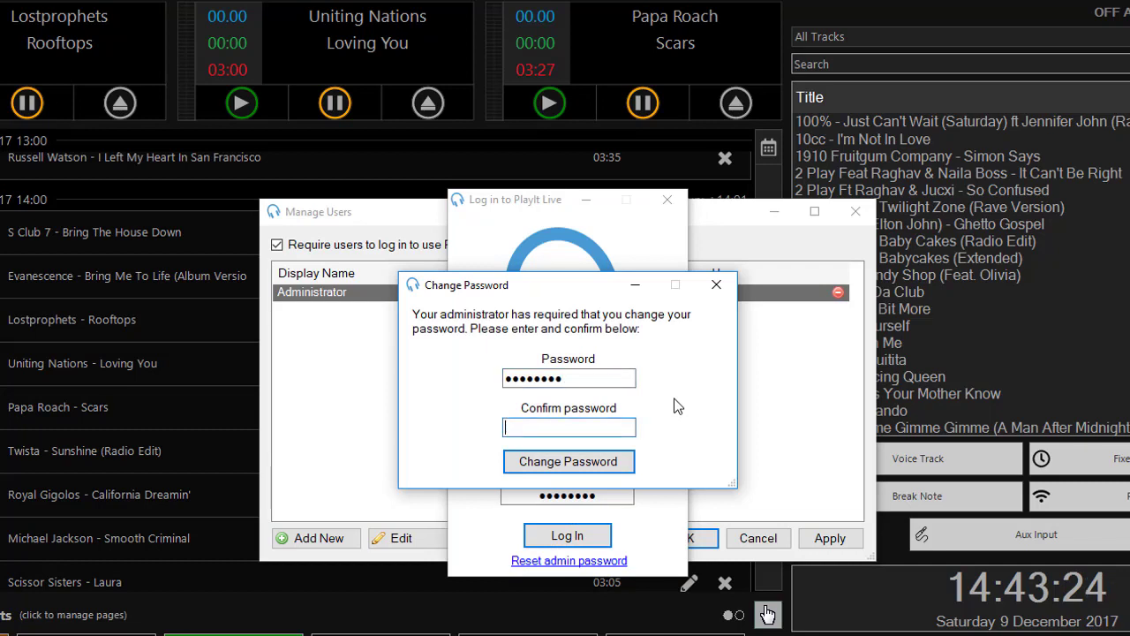
{"action": "type", "text": "•••••••"}
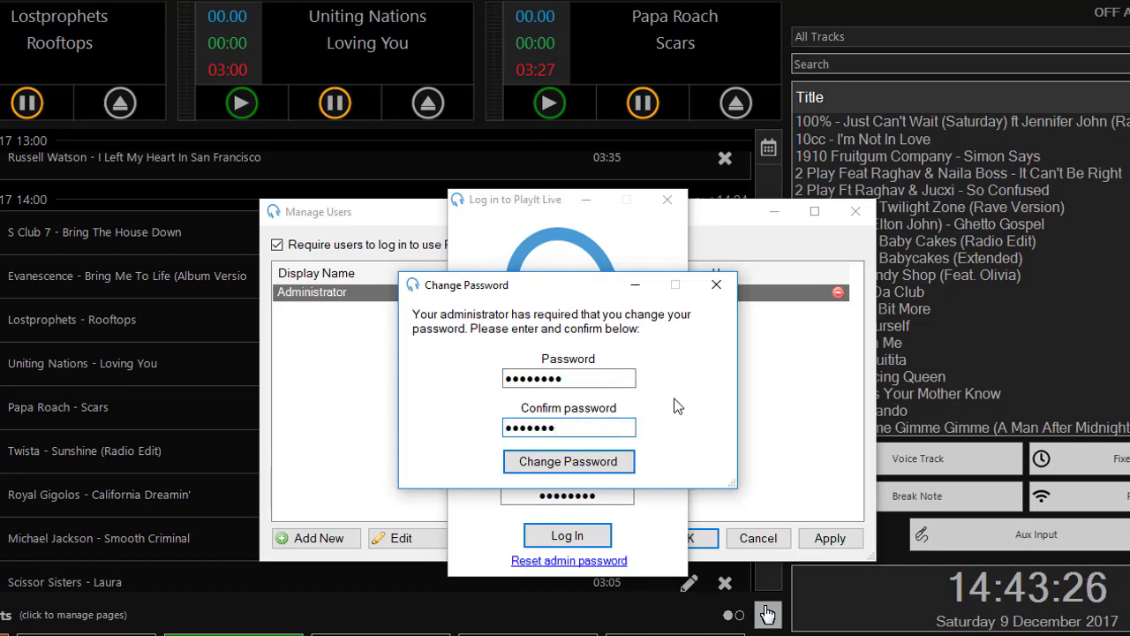
{"action": "key", "text": "ctrl+a"}
{"action": "type", "text": "••••••••"}
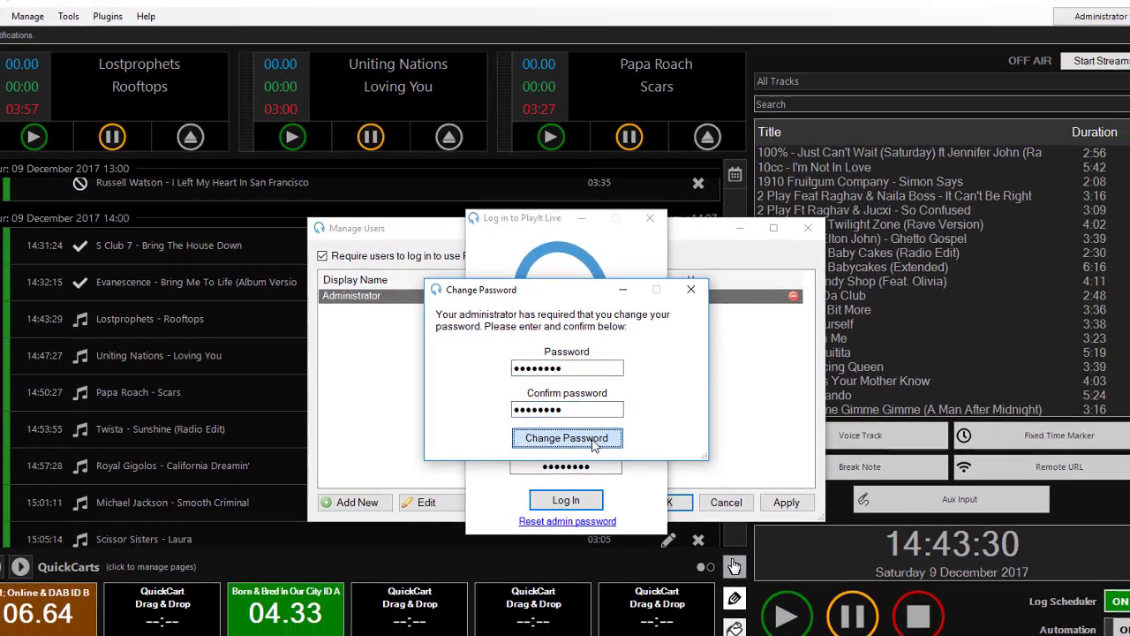
- Submit the new password, then log off the Administrator account
{"action": "key", "text": "Return"}
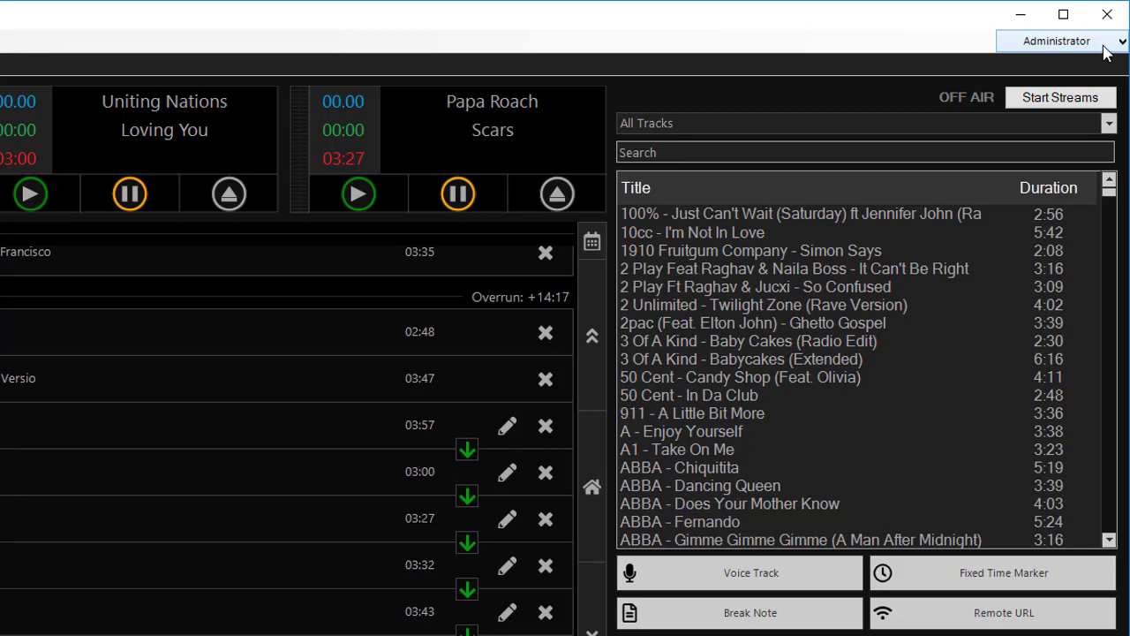
{"action": "left_click", "coordinate": [1104, 46]}
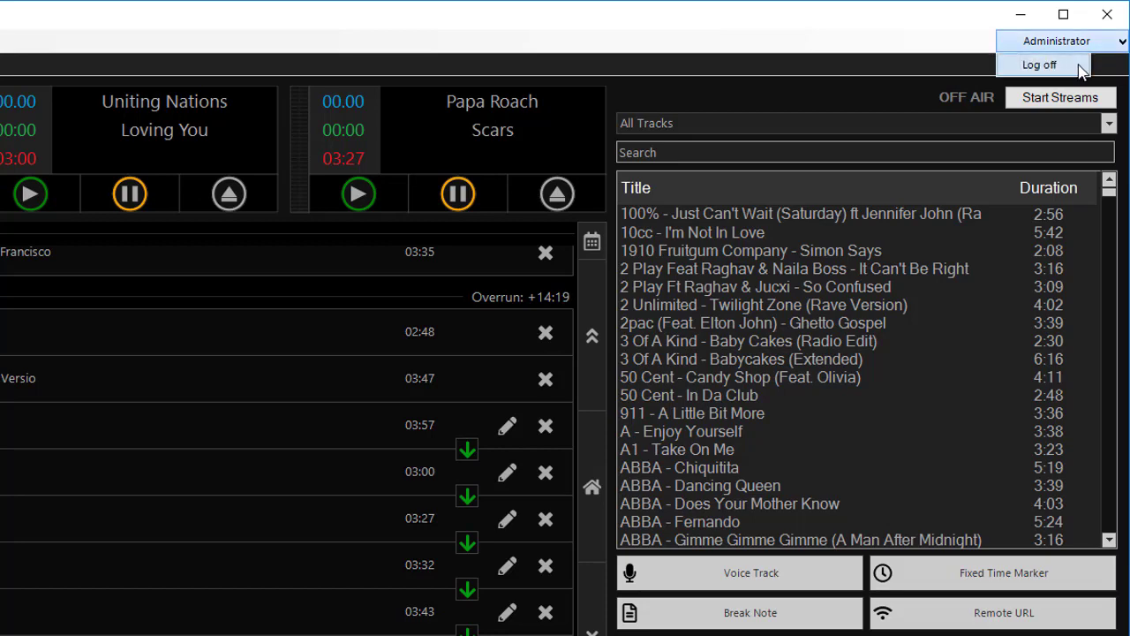
{"action": "left_click", "coordinate": [1050, 64]}
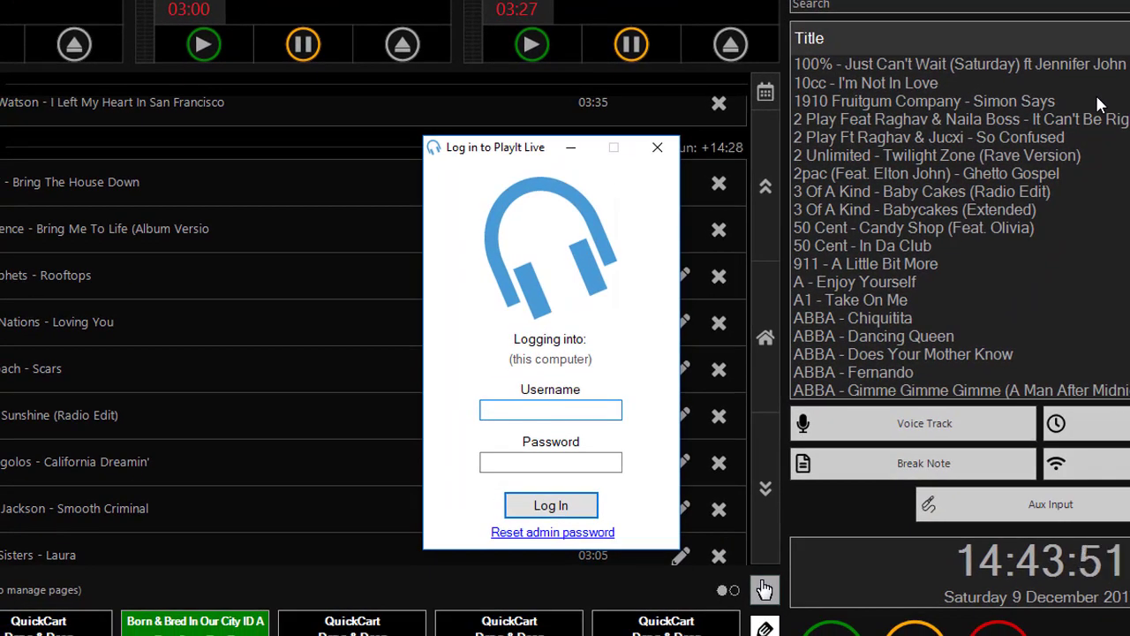
- Log back in as admin, retrying with the new password after an invalid-login error
{"action": "type", "text": "admin"}
{"action": "key", "text": "Tab"}
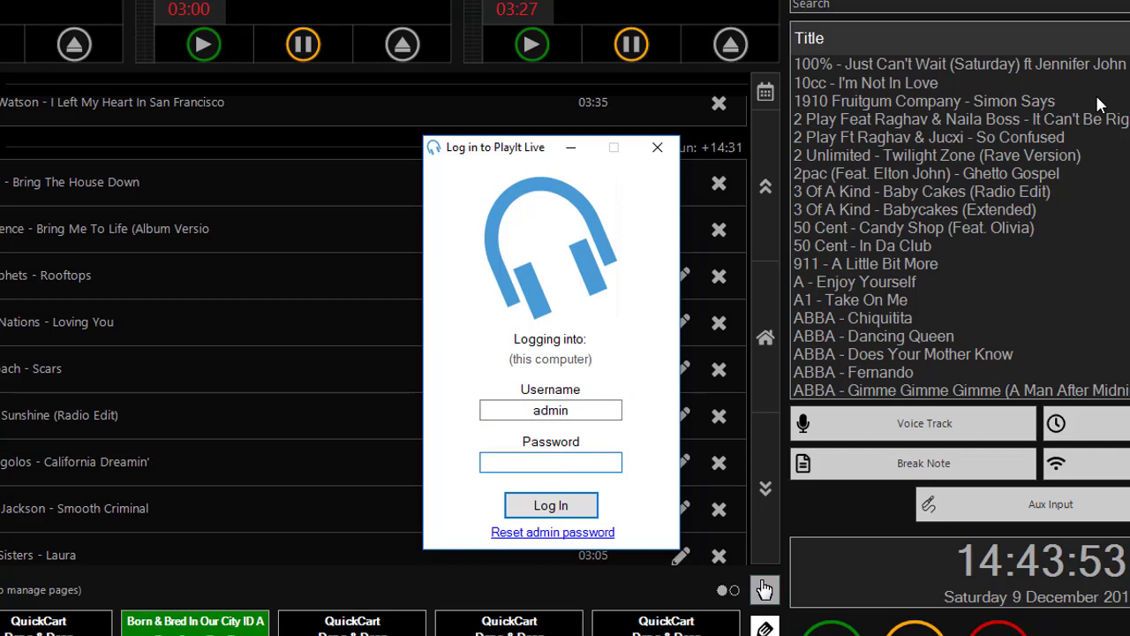
{"action": "key", "text": "Return"}
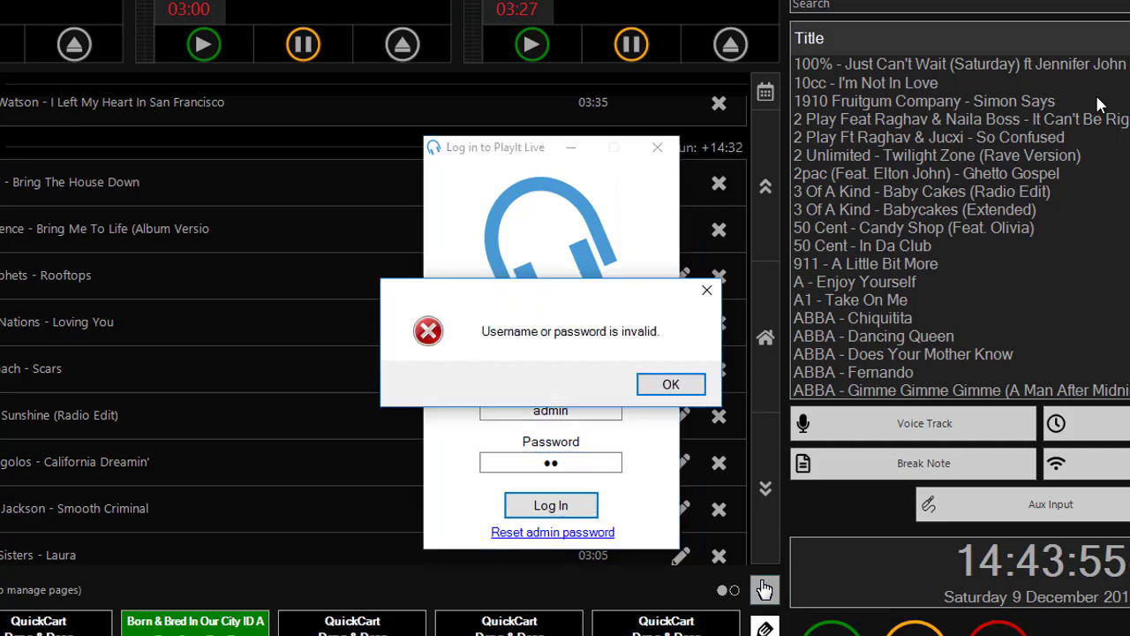
{"action": "key", "text": "Return"}
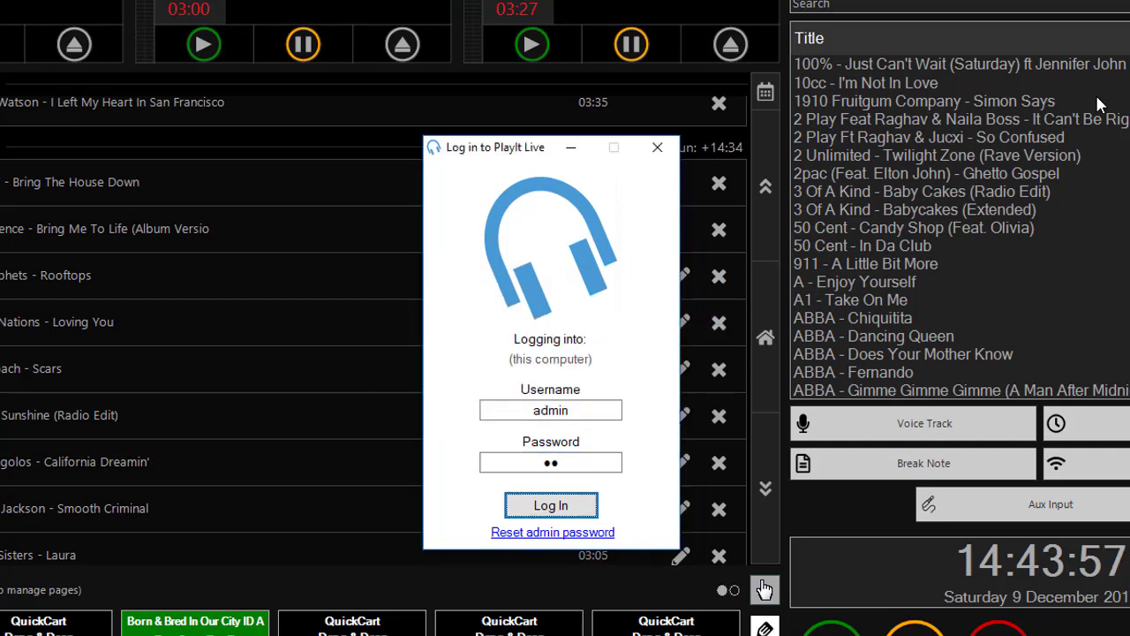
{"action": "double_click", "coordinate": [585, 462]}
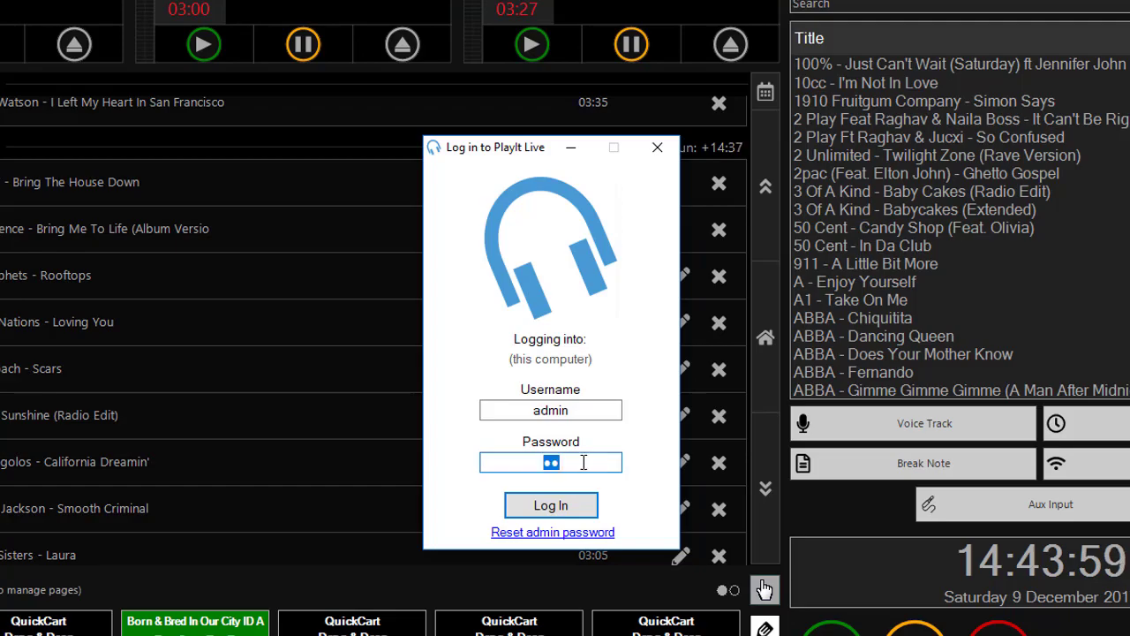
{"action": "type", "text": "••••••••••"}
{"action": "key", "text": "Return"}
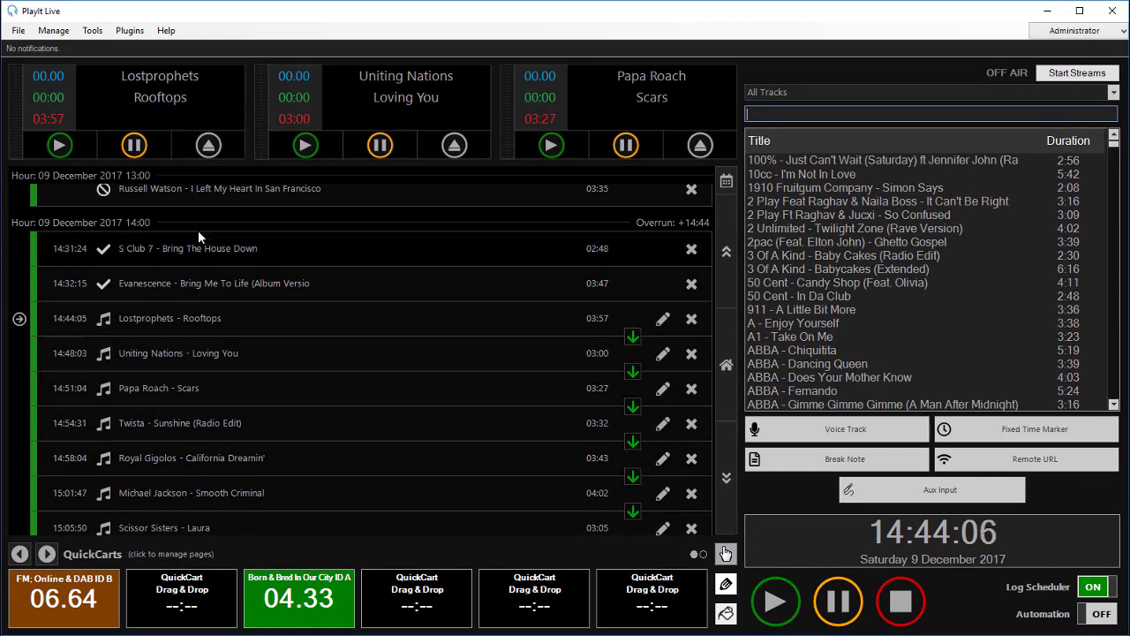
- Start a new user in Manage Users and enter its display name and username
{"action": "left_click", "coordinate": [66, 36]}
{"action": "left_click", "coordinate": [127, 206]}
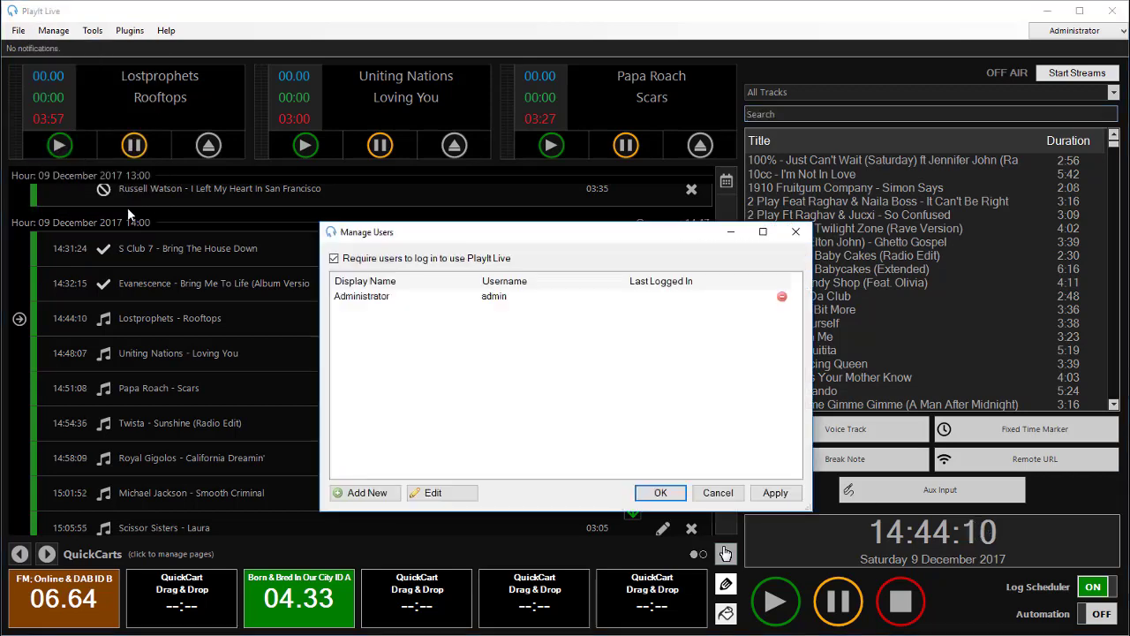
{"action": "left_click", "coordinate": [364, 493]}
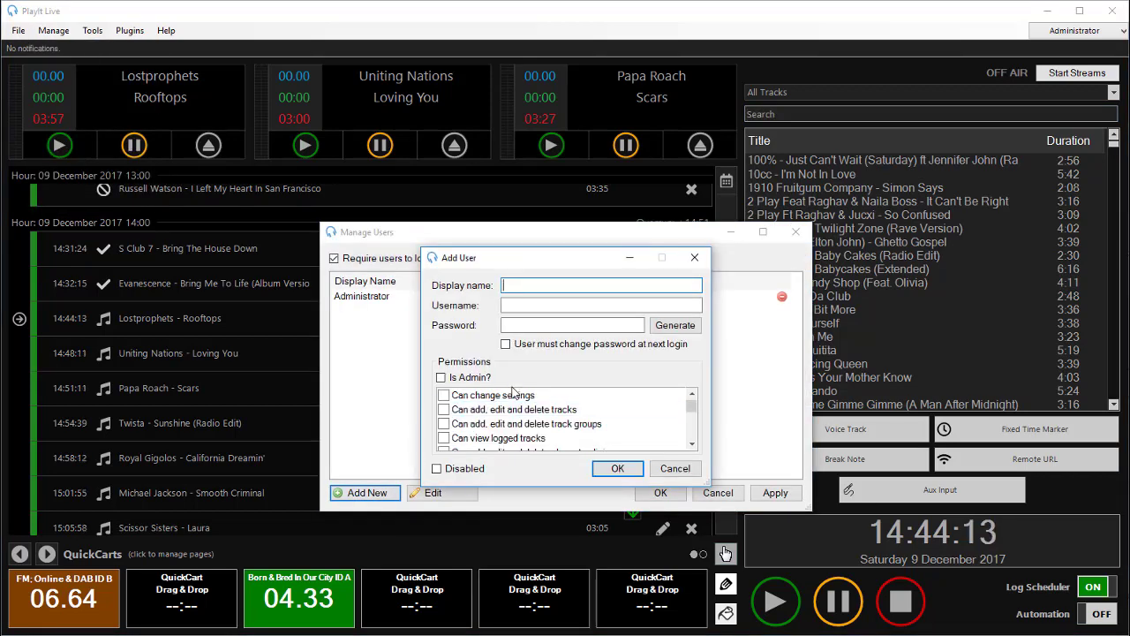
{"action": "type", "text": "Little Jimmy"}
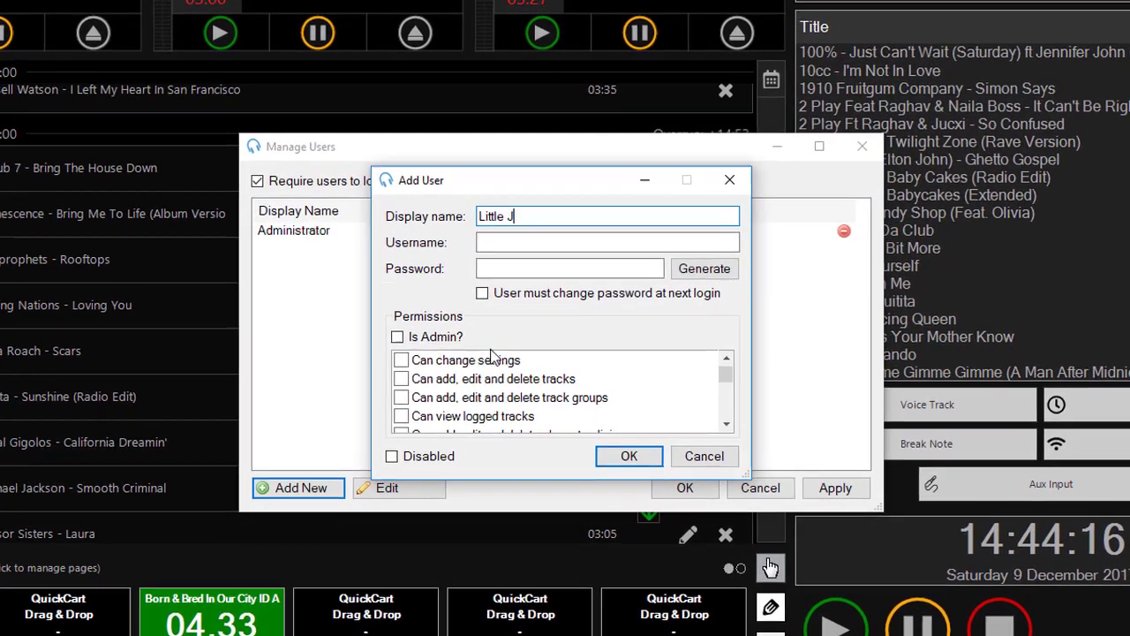
{"action": "key", "text": "Tab"}
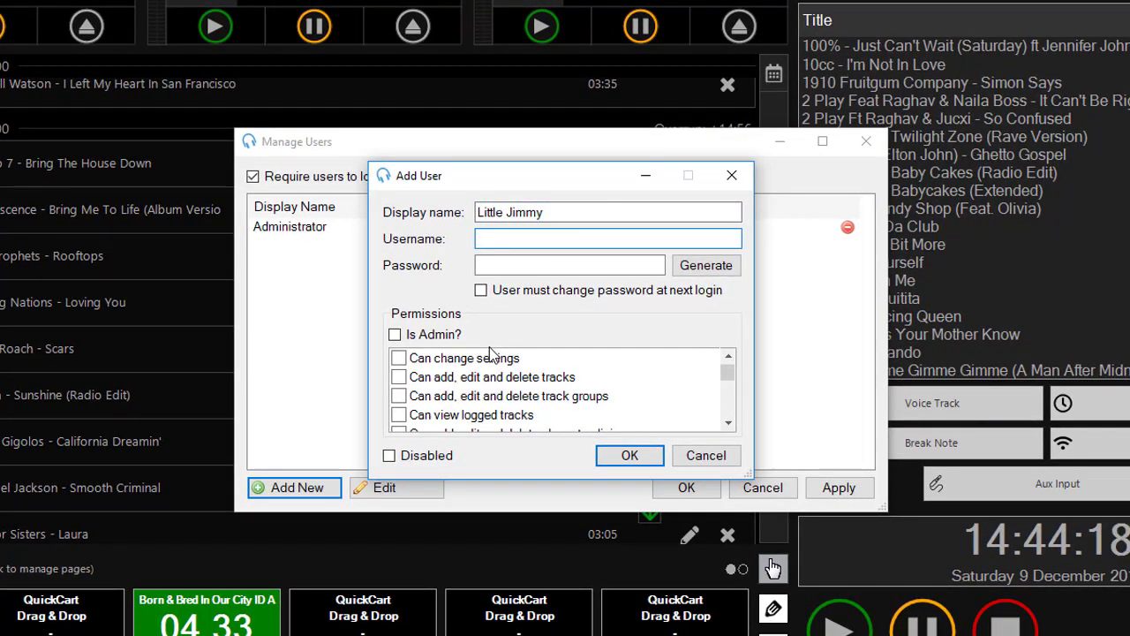
{"action": "type", "text": "jiimmmy"}
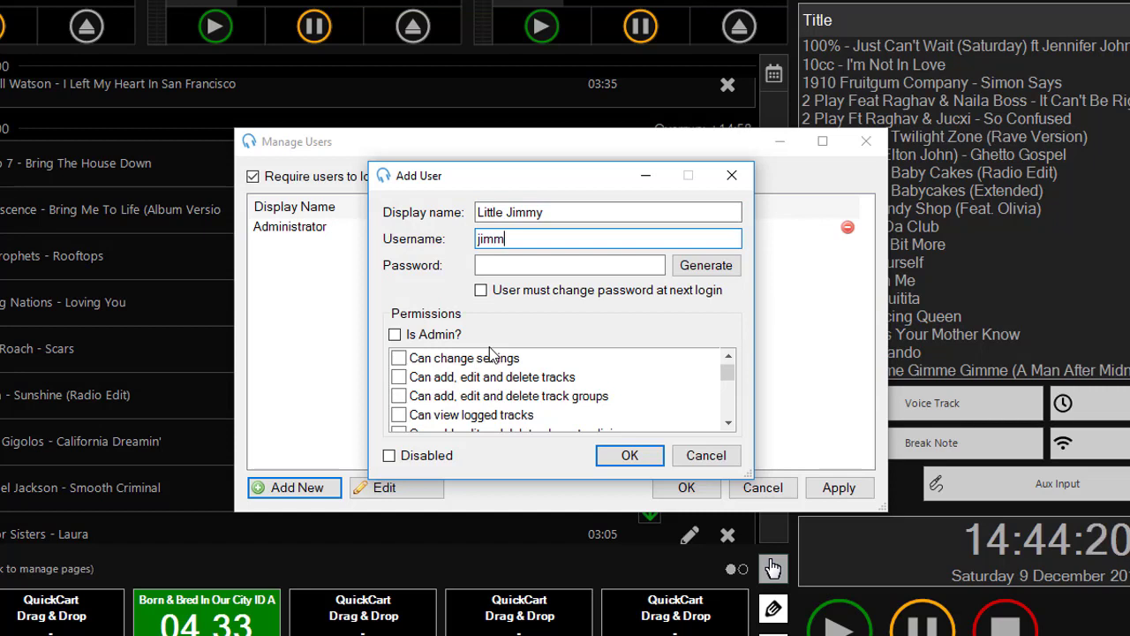
{"action": "key", "text": "Tab"}
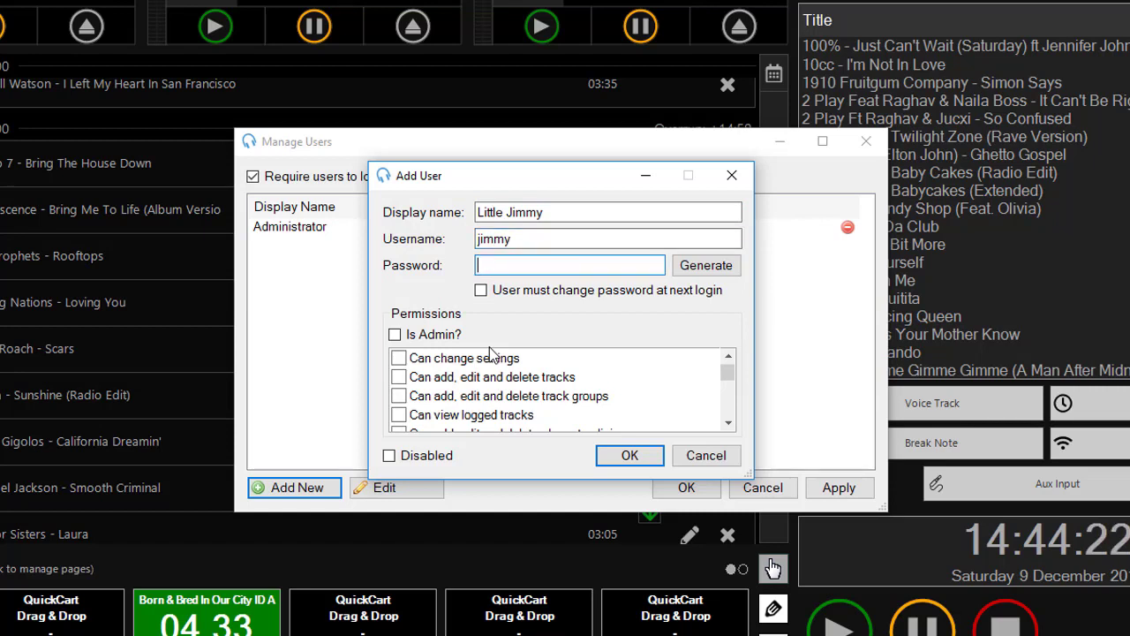
- Generate a password for the user, discarding the first and accepting the second
{"action": "left_click", "coordinate": [681, 264]}
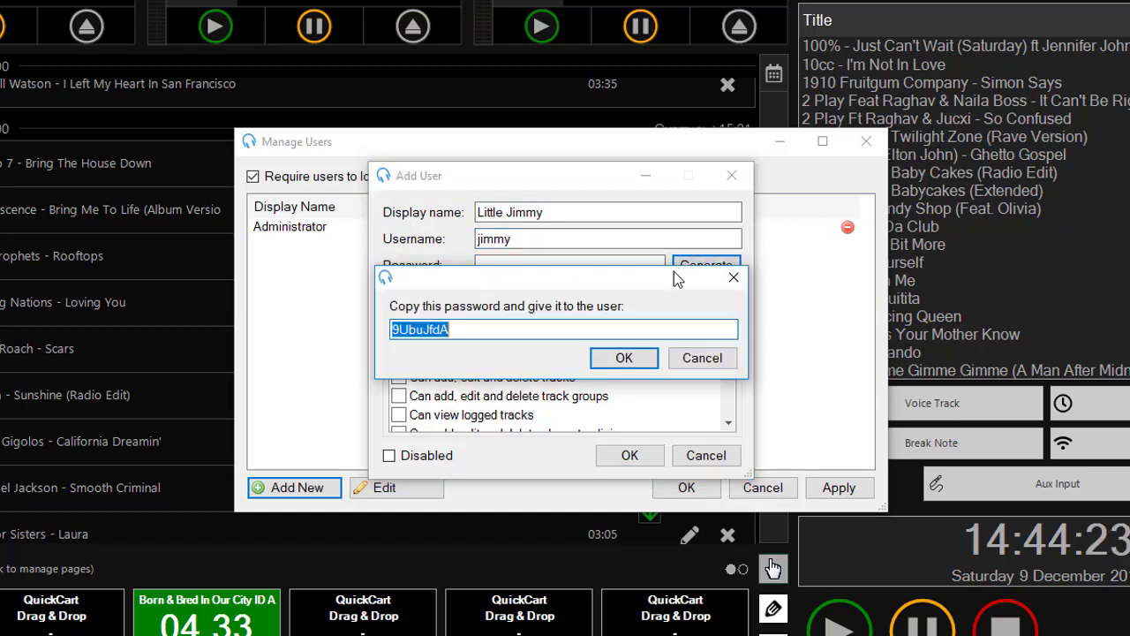
{"action": "left_click", "coordinate": [702, 358]}
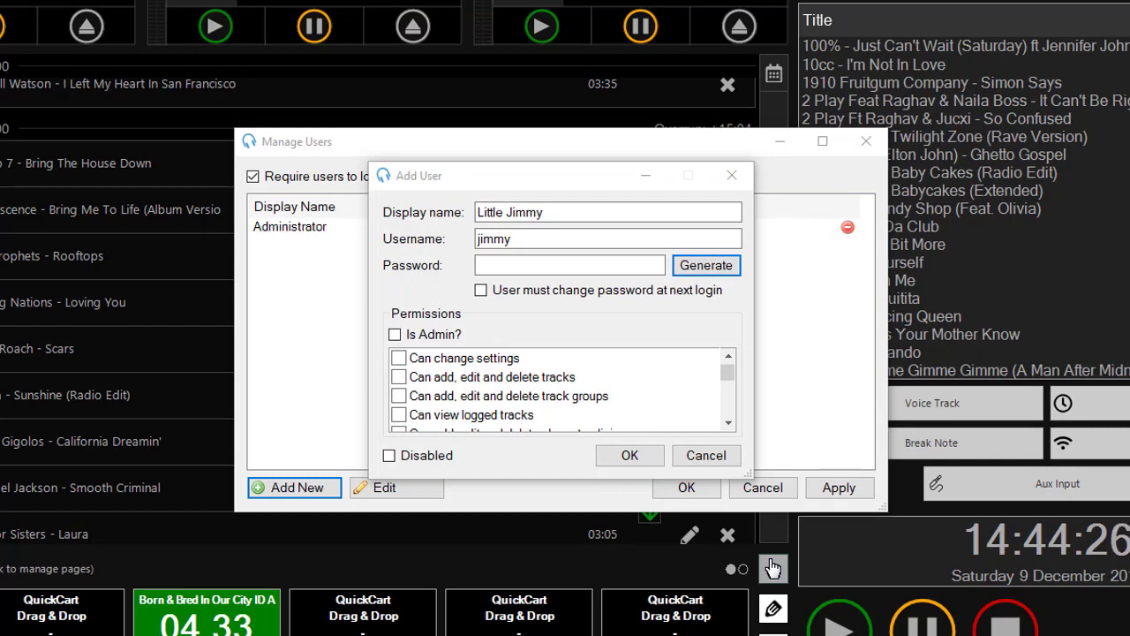
{"action": "left_click", "coordinate": [686, 264]}
{"action": "left_click", "coordinate": [624, 357]}
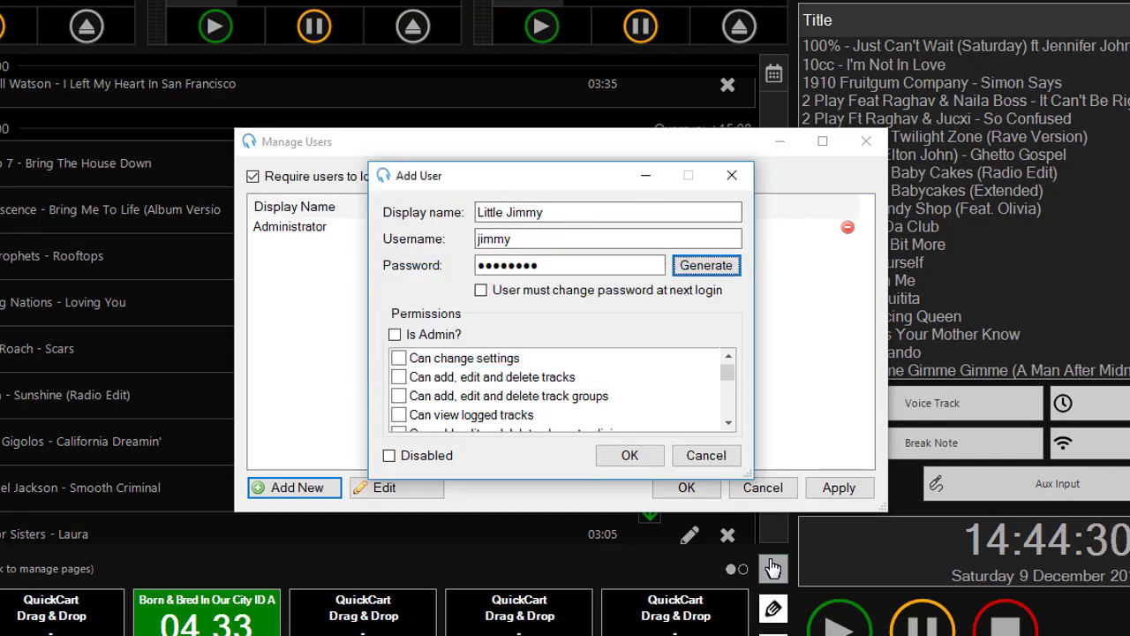
- Require a password change at next login, review permissions, and leave 'Is Admin?' unticked
{"action": "left_click", "coordinate": [521, 290]}
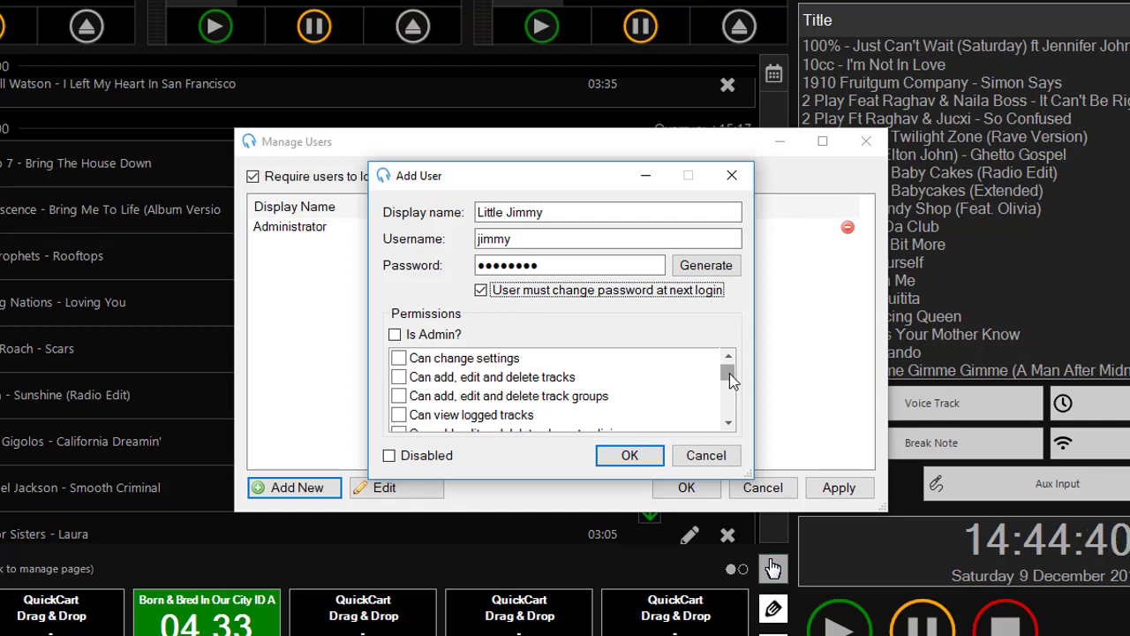
{"action": "left_click", "coordinate": [530, 375]}
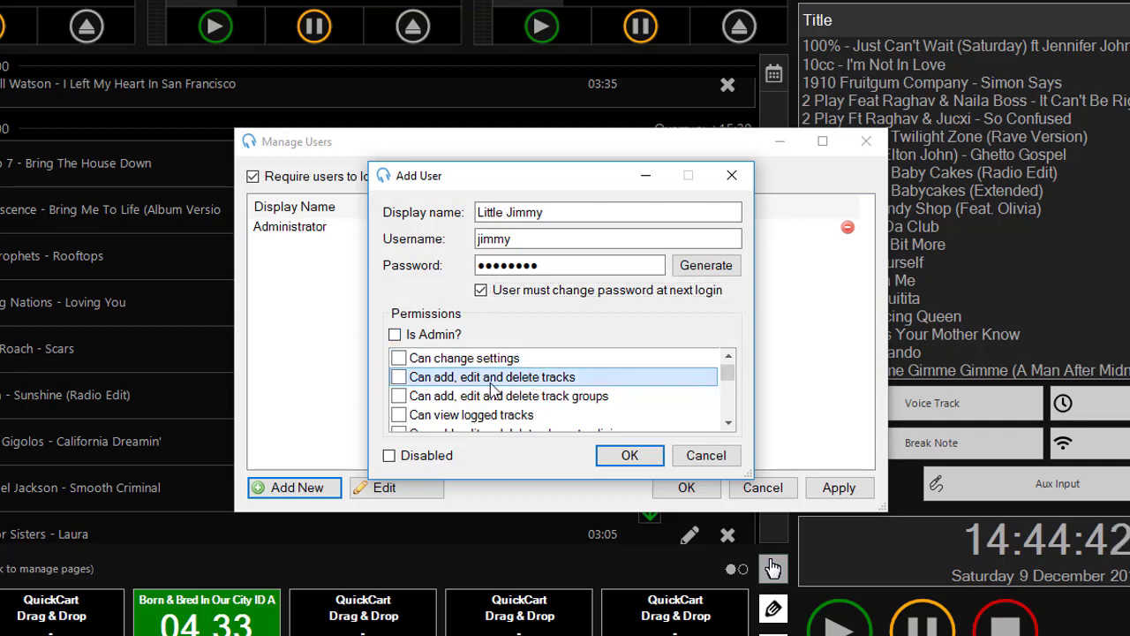
{"action": "scroll", "coordinate": [547, 384], "scroll_direction": "down", "scroll_amount": 2}
{"action": "scroll", "coordinate": [554, 386], "scroll_direction": "down", "scroll_amount": 1}
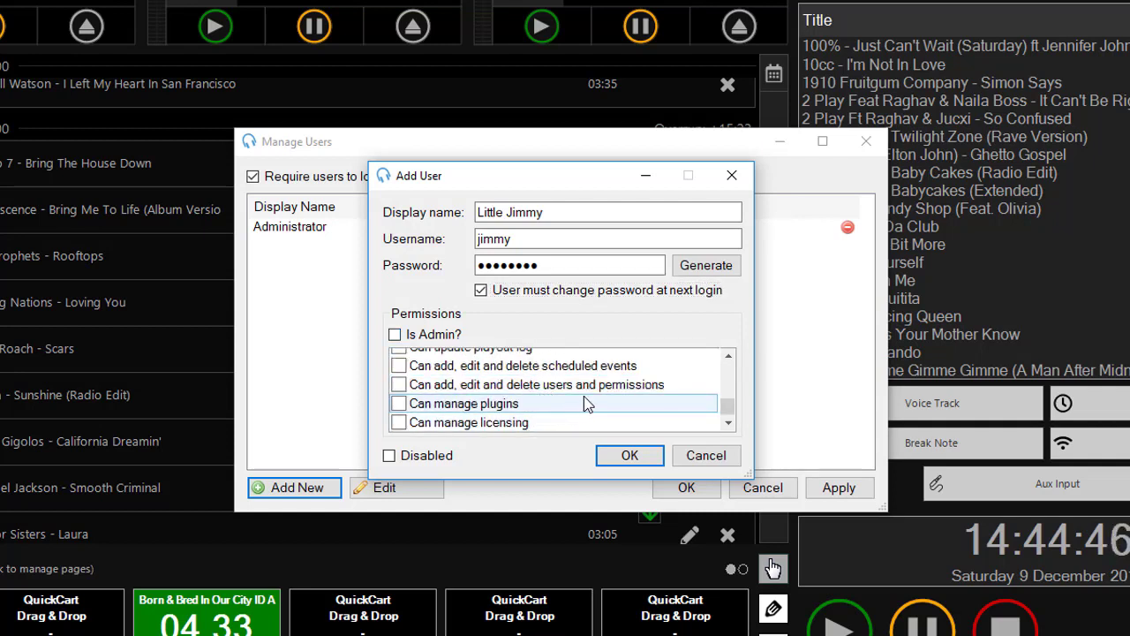
{"action": "scroll", "coordinate": [589, 402], "scroll_direction": "up", "scroll_amount": 1}
{"action": "scroll", "coordinate": [590, 402], "scroll_direction": "up", "scroll_amount": 2}
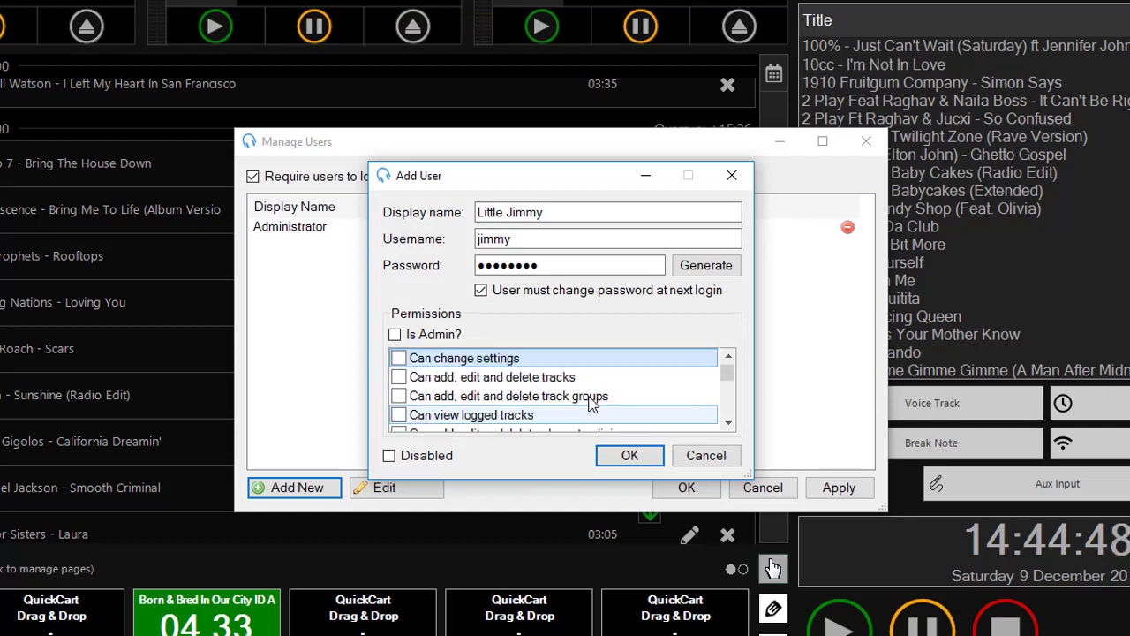
{"action": "scroll", "coordinate": [528, 380], "scroll_direction": "down", "scroll_amount": 1}
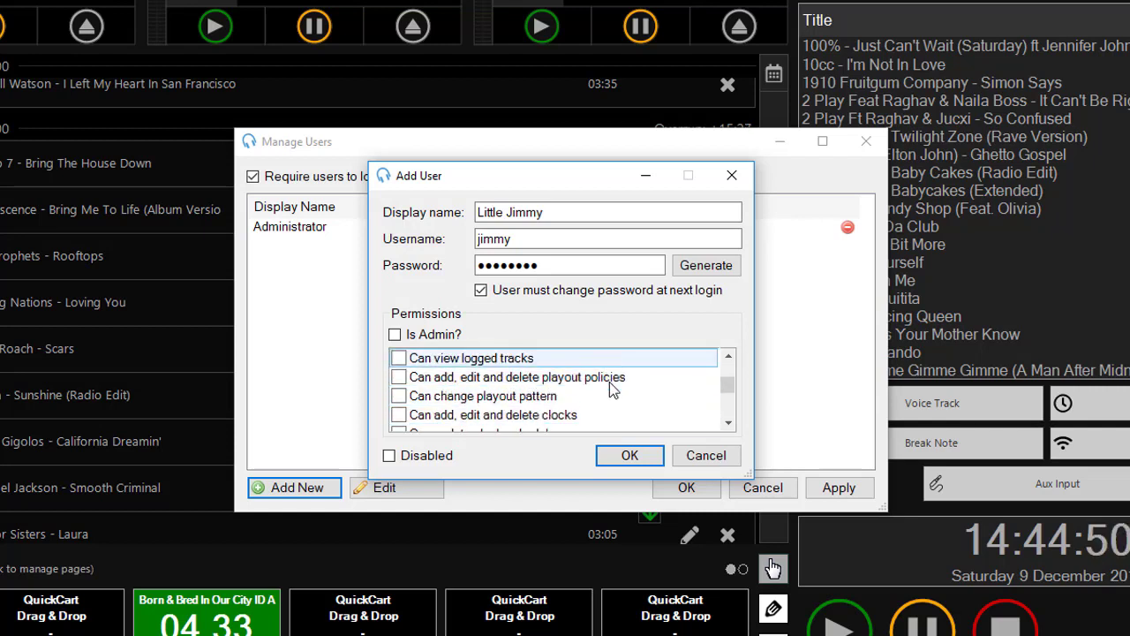
{"action": "scroll", "coordinate": [543, 384], "scroll_direction": "down", "scroll_amount": 2}
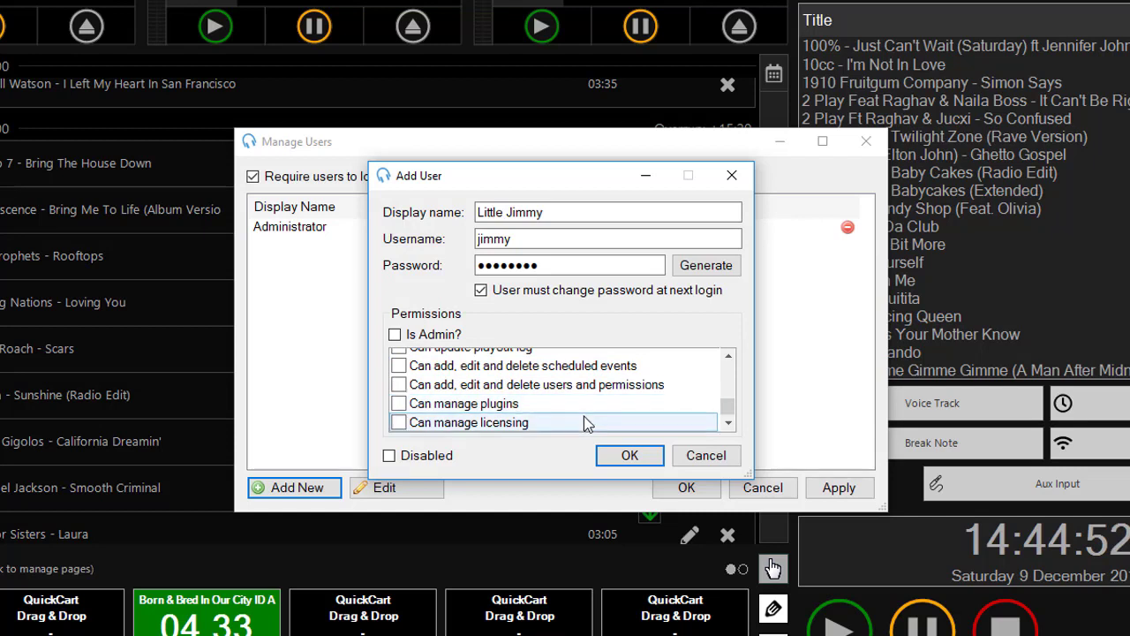
{"action": "scroll", "coordinate": [584, 411], "scroll_direction": "up", "scroll_amount": 3}
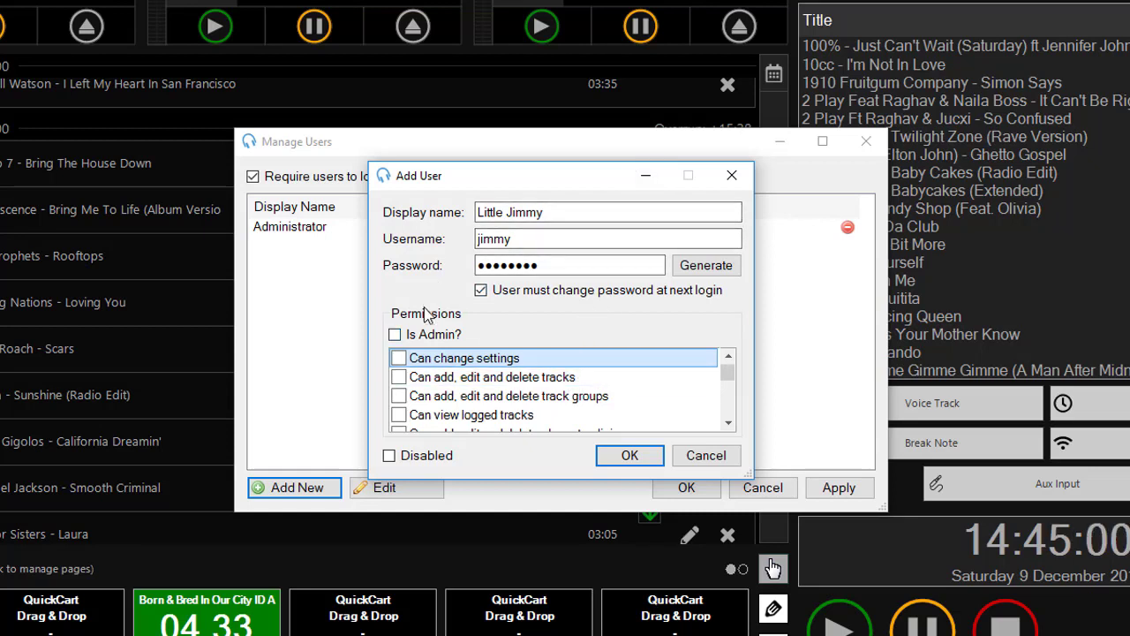
{"action": "left_click", "coordinate": [419, 337]}
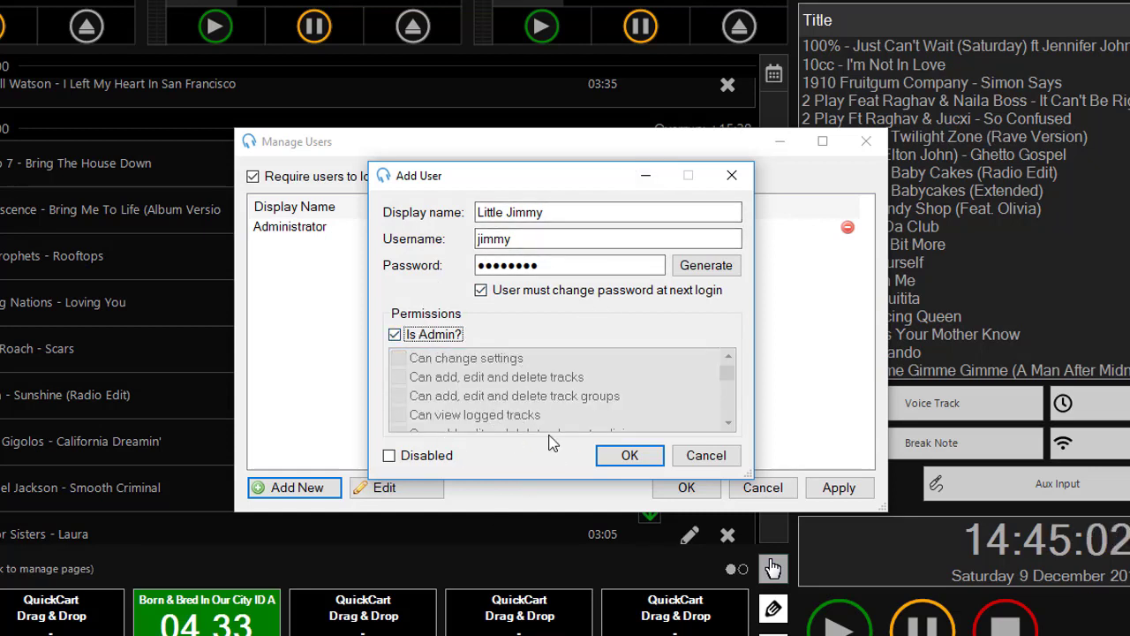
{"action": "left_click", "coordinate": [415, 333]}
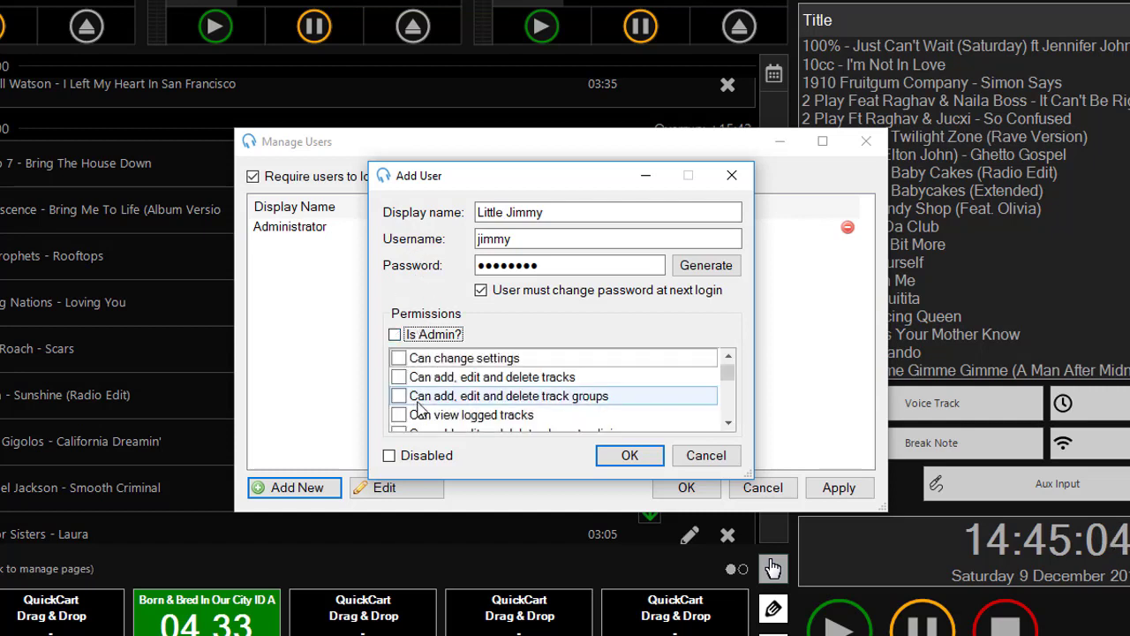
- Save the new user, close Manage Users, and open the Administrator account dropdown
{"action": "left_click", "coordinate": [626, 456]}
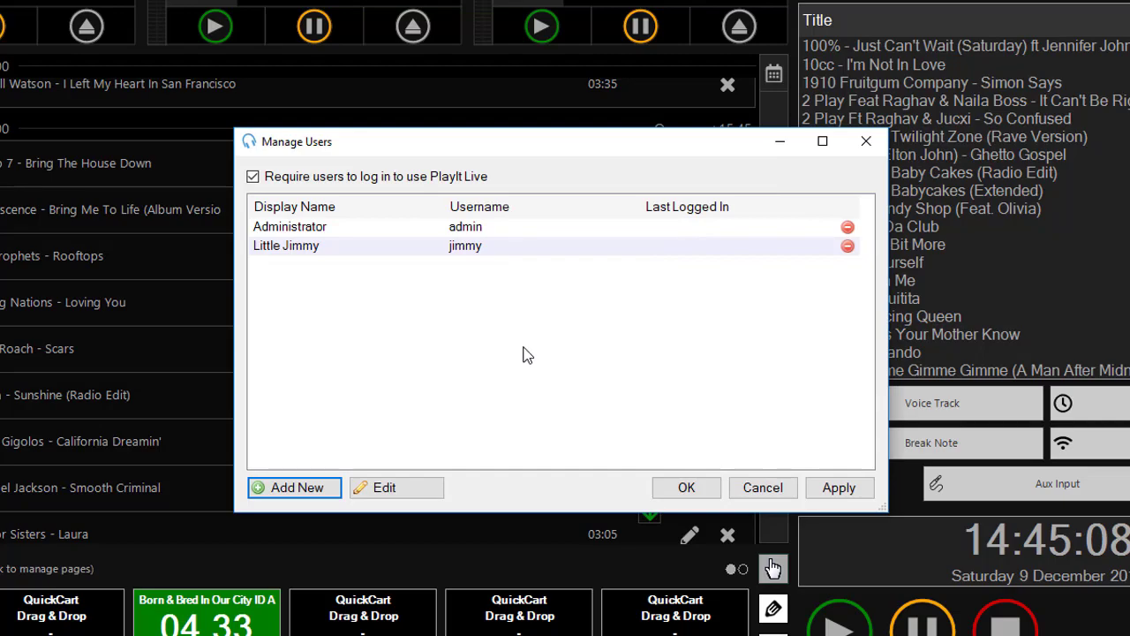
{"action": "left_click", "coordinate": [671, 487]}
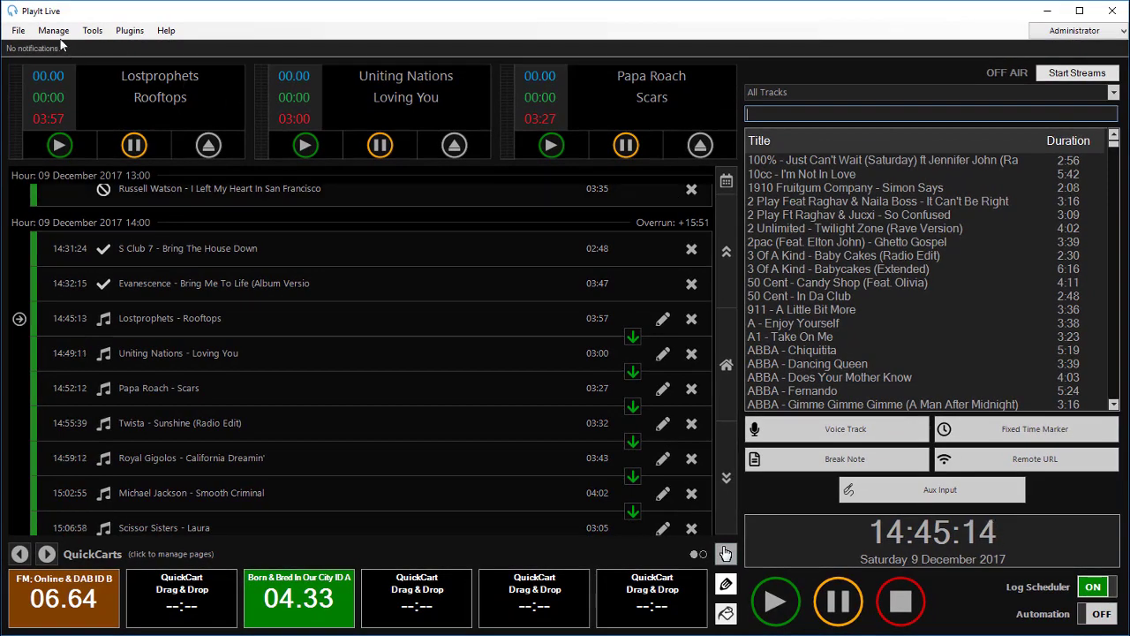
{"action": "left_click", "coordinate": [18, 31]}
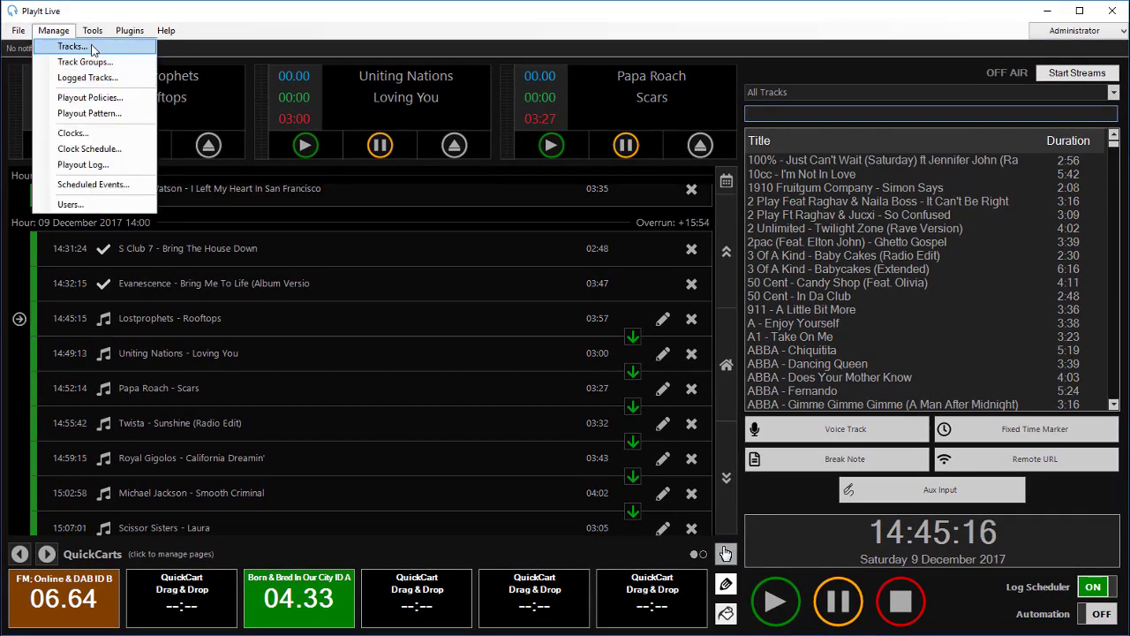
{"action": "mouse_move", "coordinate": [92, 30]}
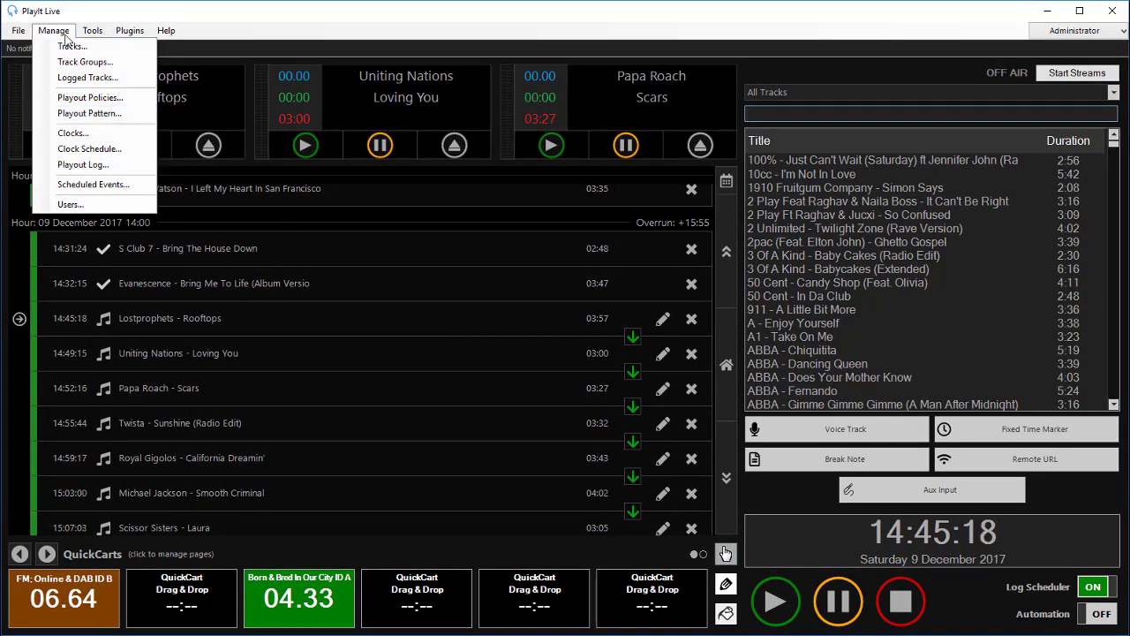
{"action": "left_click", "coordinate": [451, 152]}
{"action": "left_click", "coordinate": [1075, 30]}
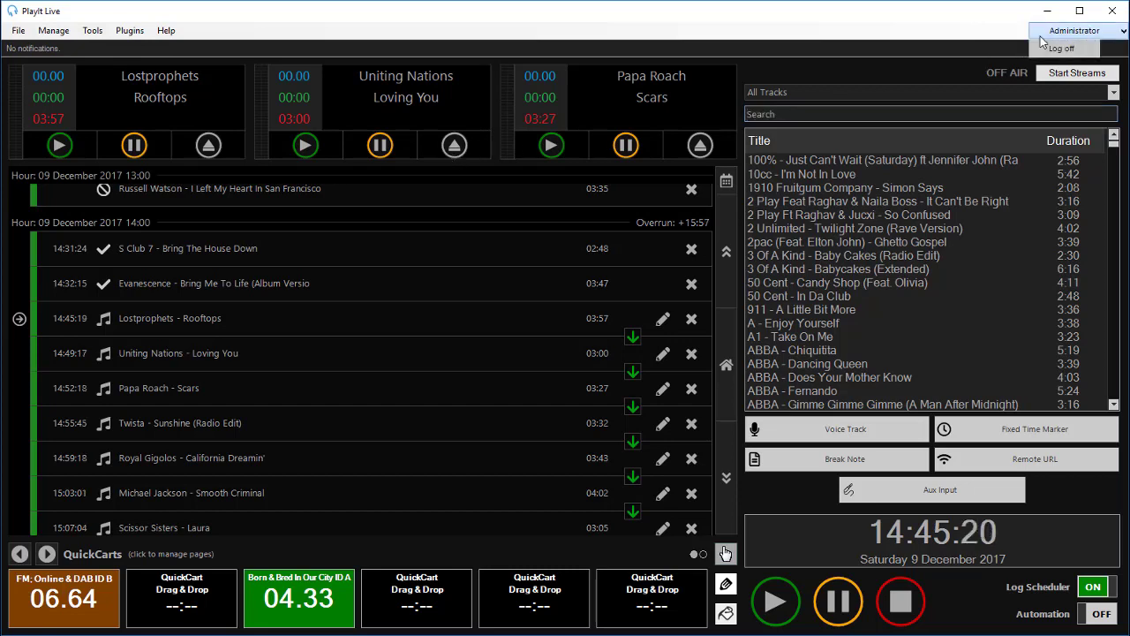
- Log off the administrator and log in with the new user's username and password
{"action": "left_click", "coordinate": [1051, 50]}
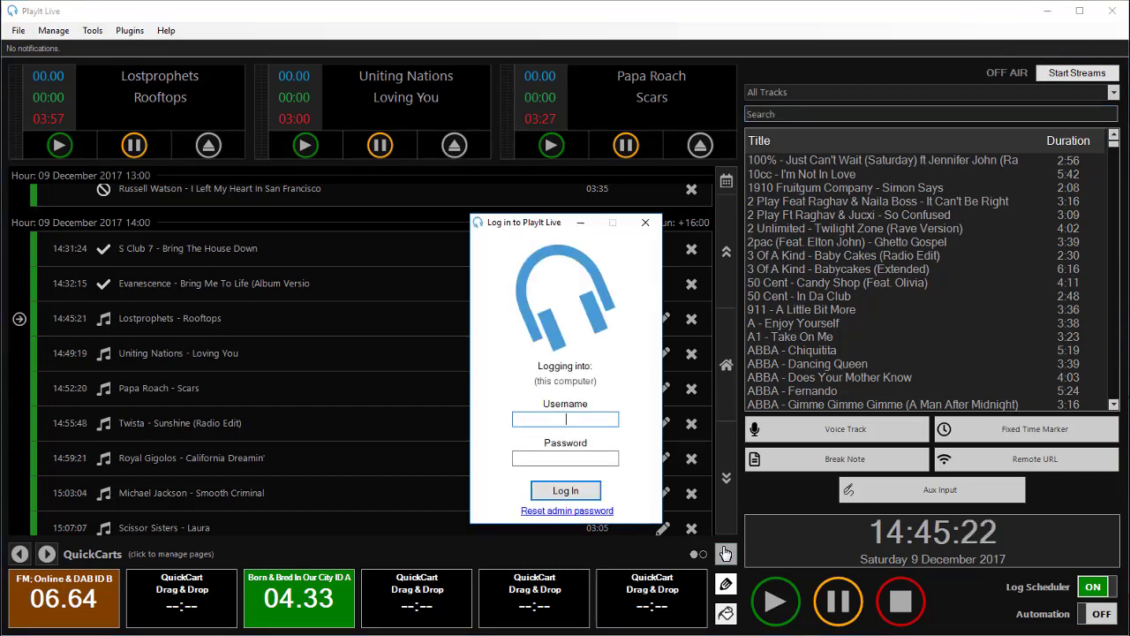
{"action": "left_click", "coordinate": [582, 417]}
{"action": "type", "text": "jimmy"}
{"action": "key", "text": "Tab"}
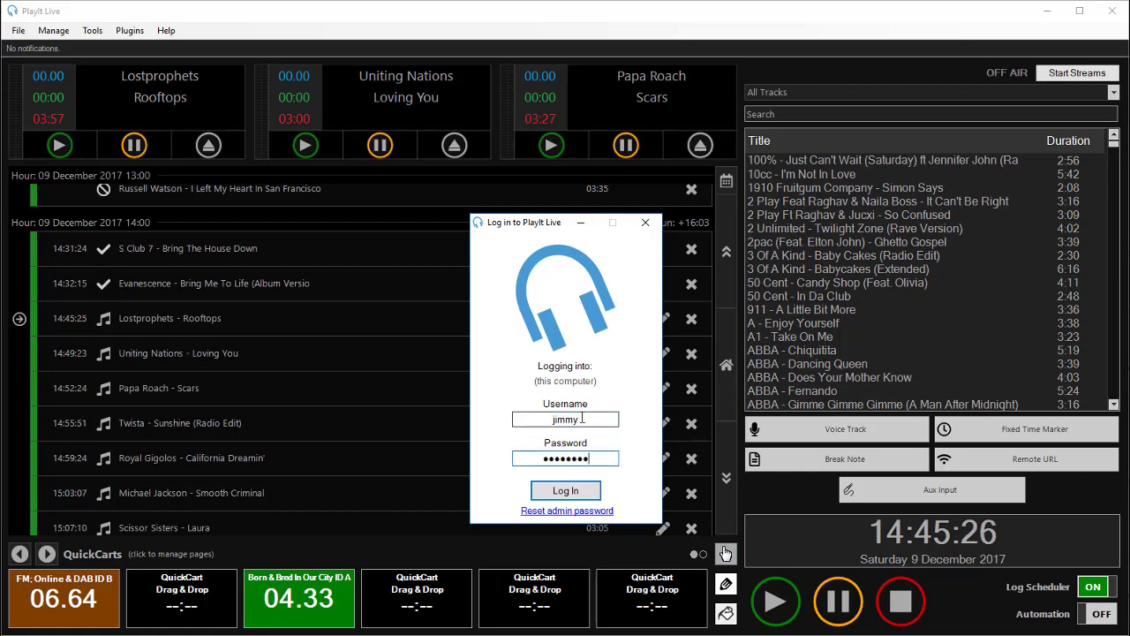
{"action": "left_click", "coordinate": [579, 490]}
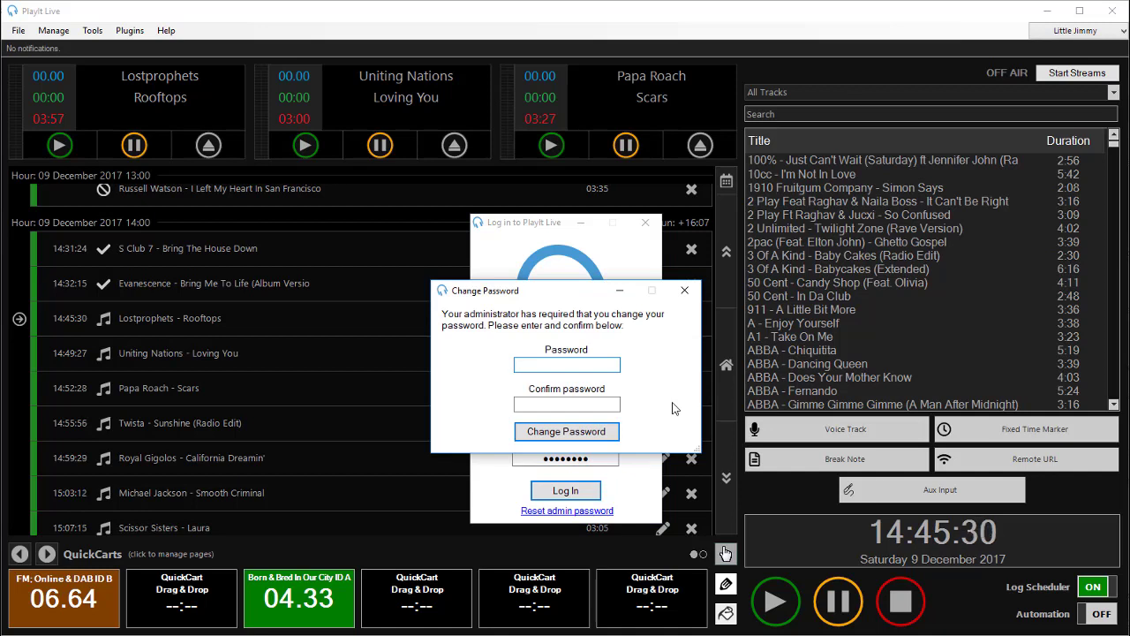
- Set and confirm a new password for the new user when prompted
{"action": "type", "text": "password"}
{"action": "key", "text": "Tab"}
{"action": "type", "text": "pa"}
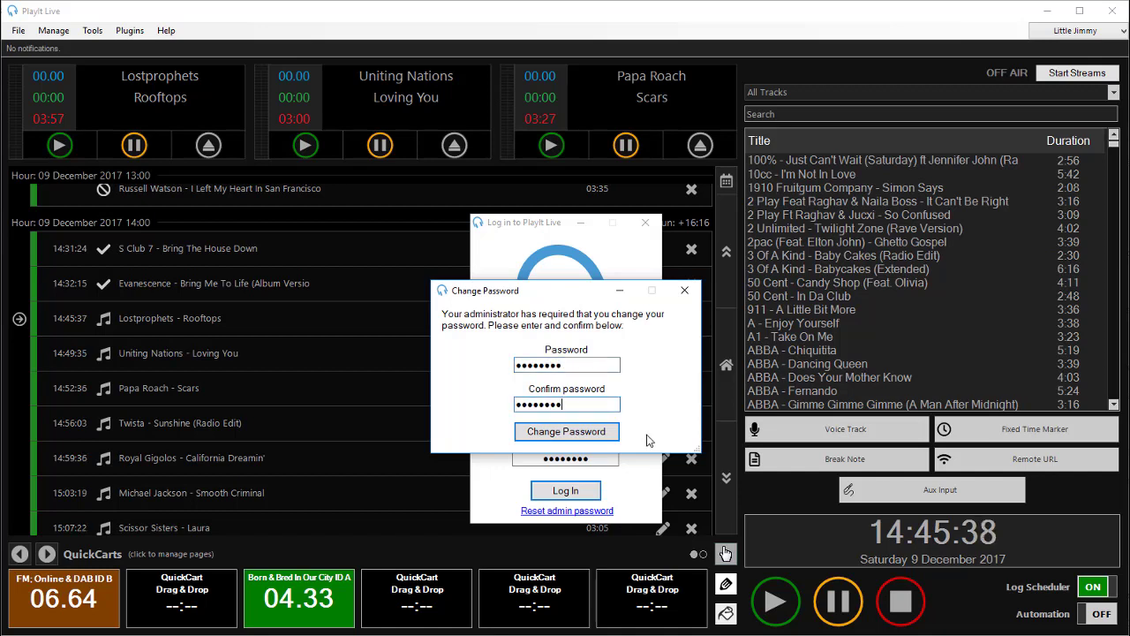
{"action": "left_click", "coordinate": [605, 433]}
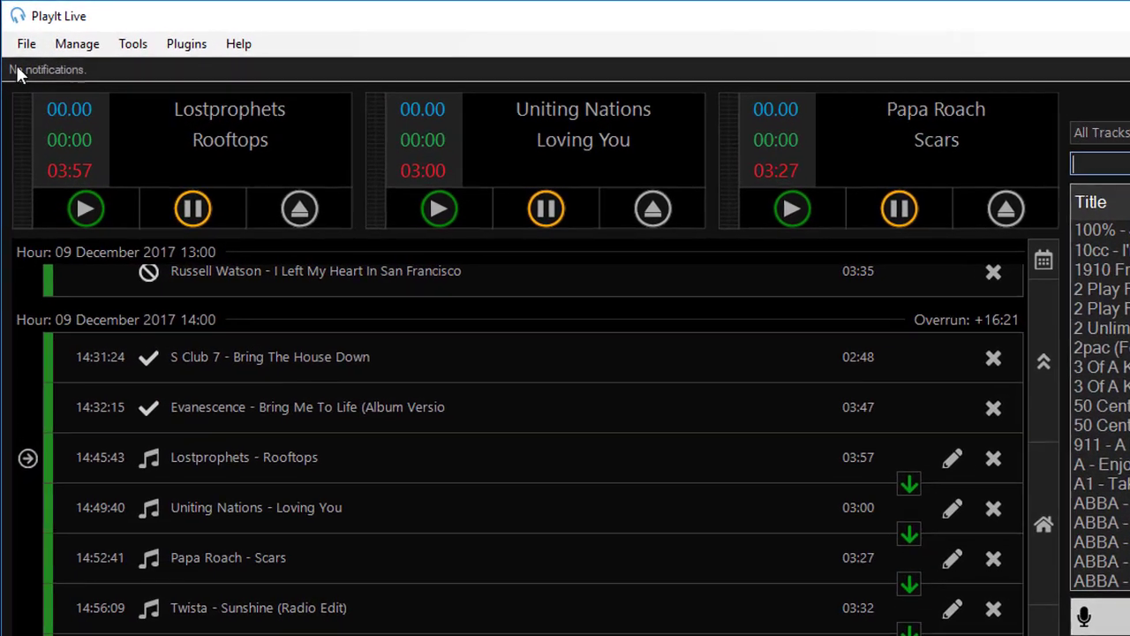
- Check the restricted account's menus, then place 2pac – Ghetto Gospel below Rooftops in the playlist
{"action": "left_click", "coordinate": [27, 43]}
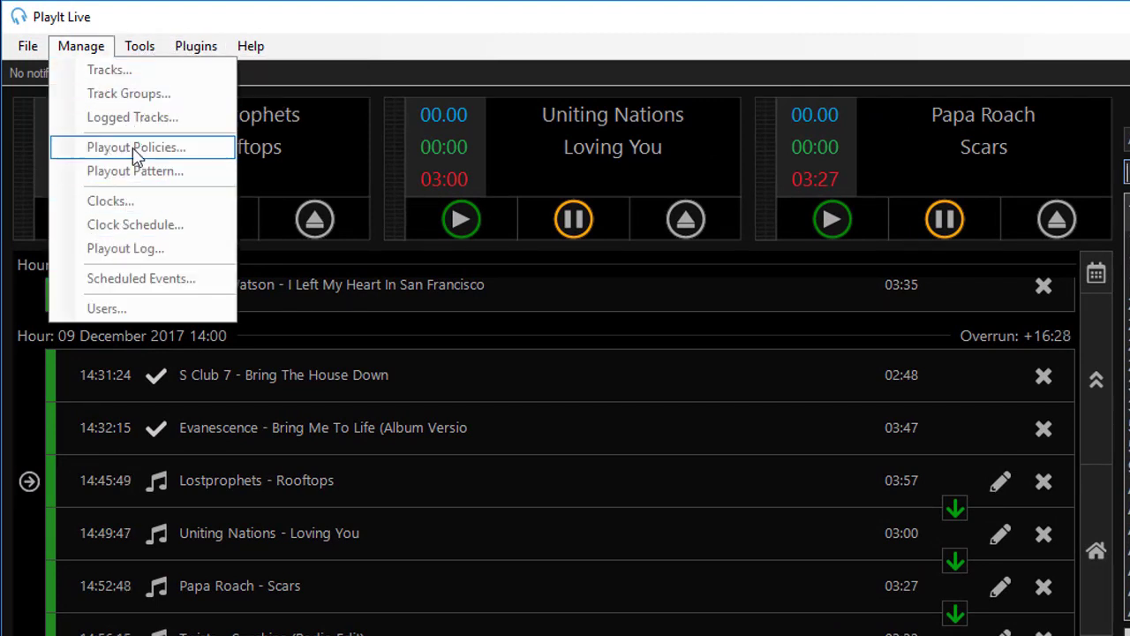
{"action": "left_click", "coordinate": [339, 37]}
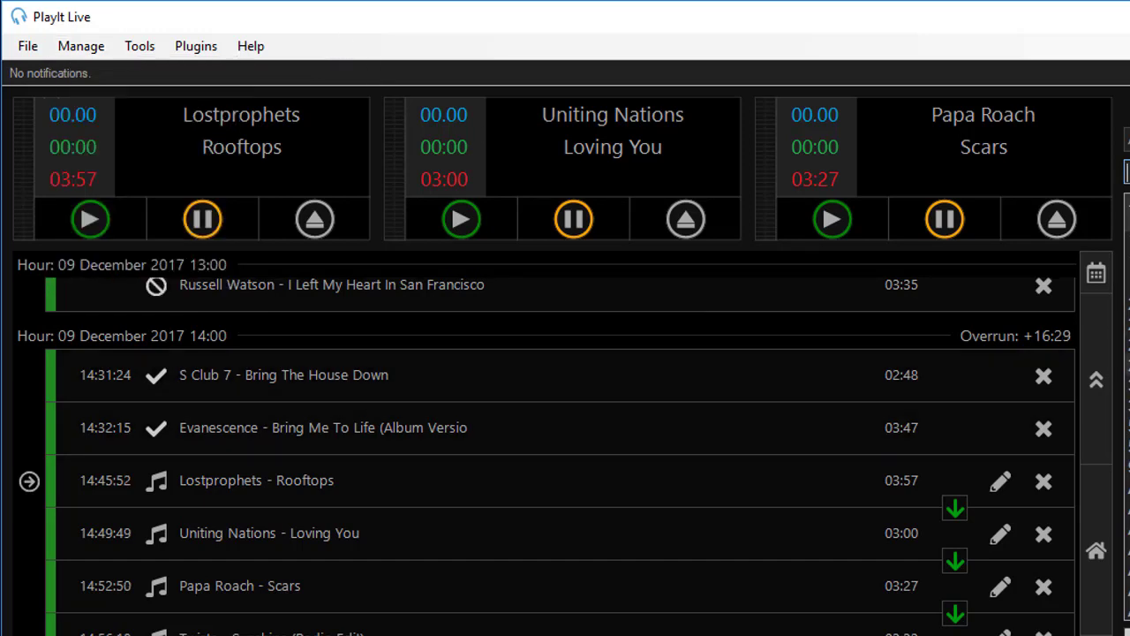
{"action": "left_click_drag", "start_coordinate": [1129, 362], "coordinate": [649, 505]}
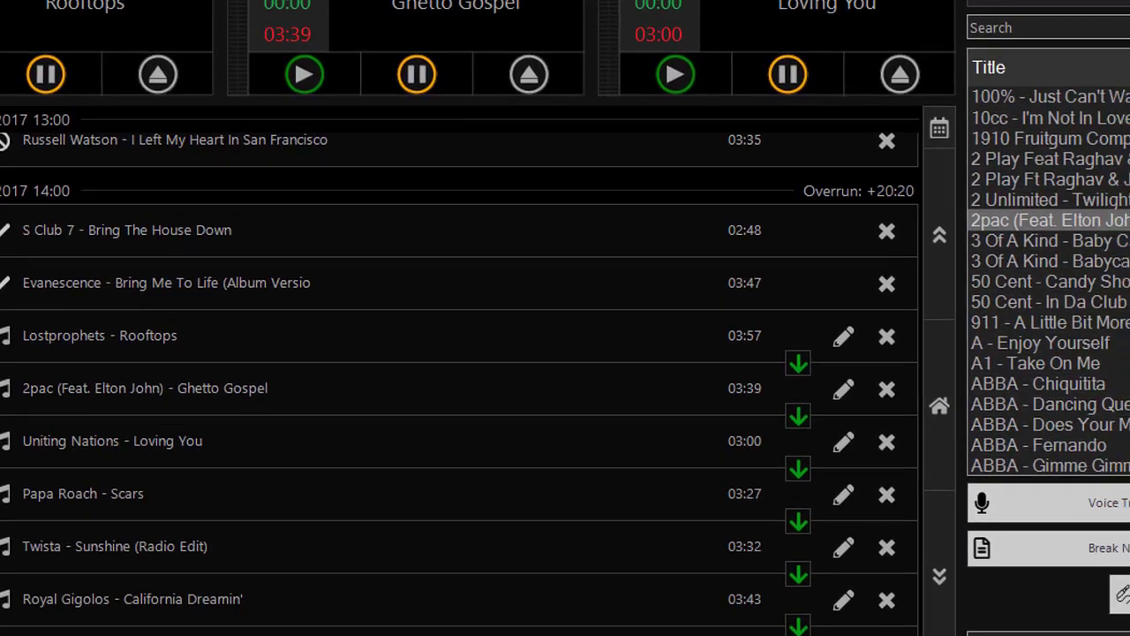
- Switch users by entering admin, retrying after the invalid-login message
{"action": "left_click", "coordinate": [1094, 635]}
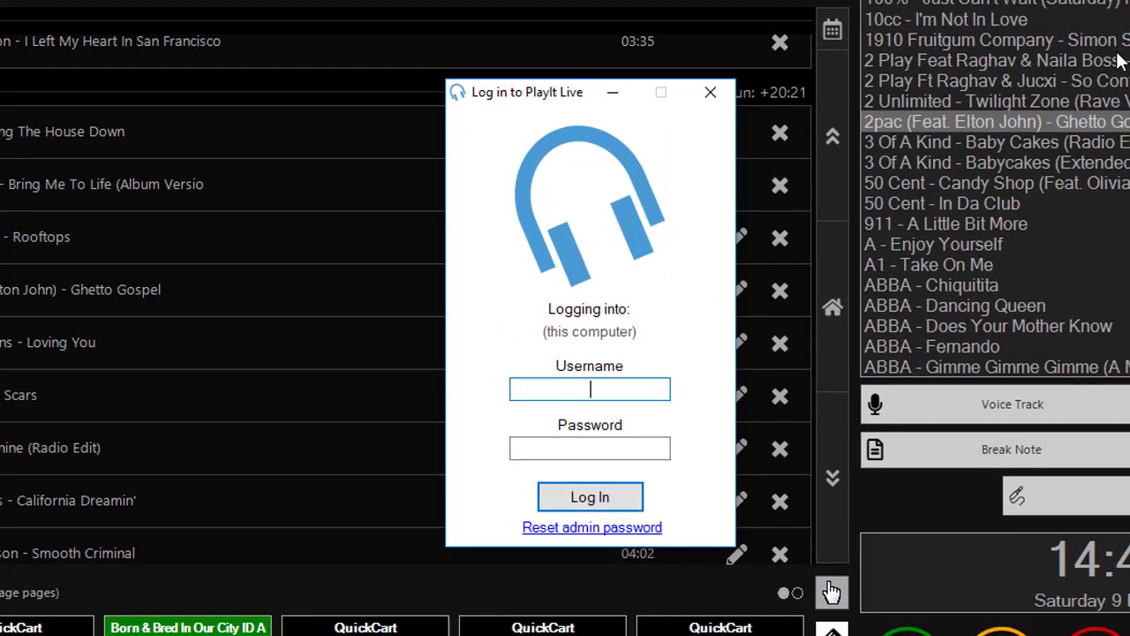
{"action": "type", "text": "admin"}
{"action": "key", "text": "Return"}
{"action": "key", "text": "Return"}
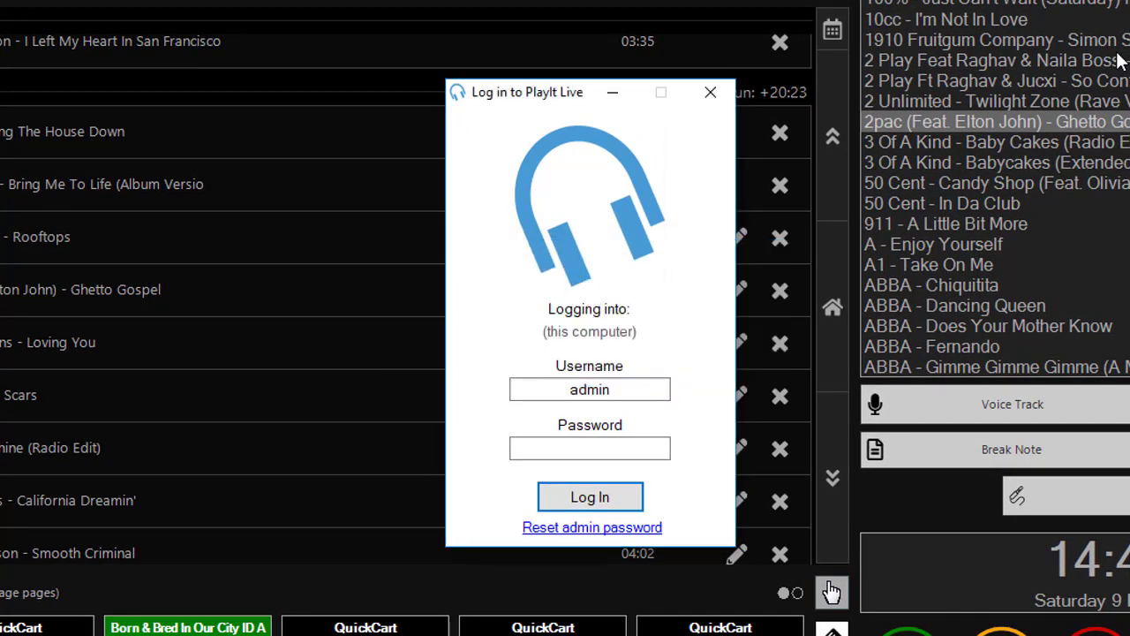
{"action": "key", "text": "Return"}
{"action": "left_click", "coordinate": [724, 365]}
- View the Reset admin password form and close it unused
{"action": "left_click", "coordinate": [642, 528]}
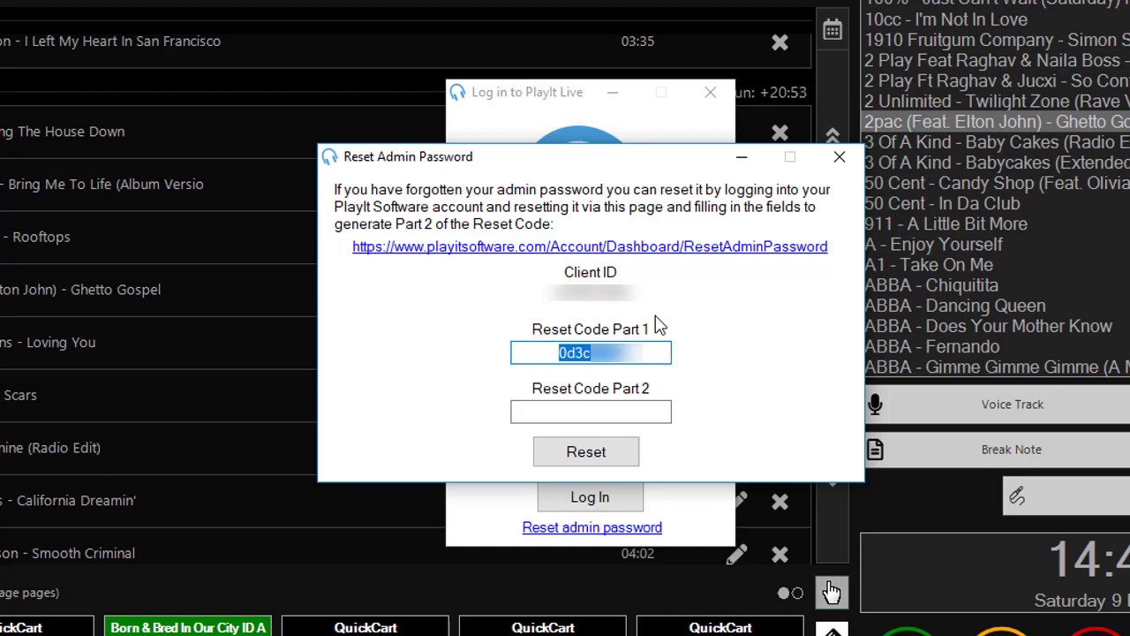
{"action": "left_click", "coordinate": [631, 408]}
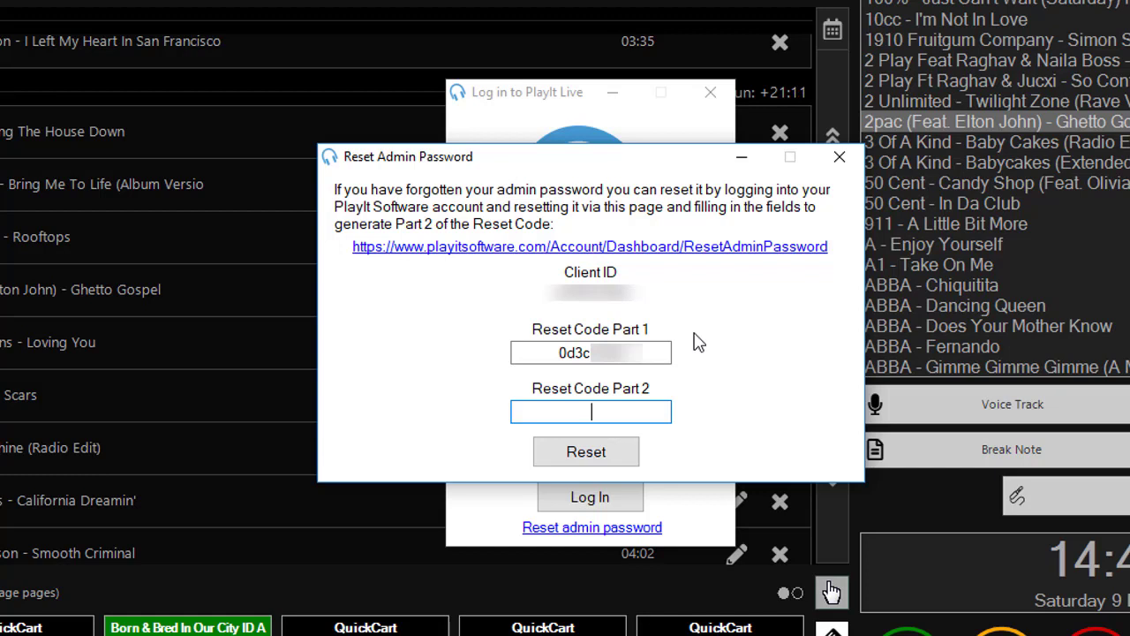
{"action": "left_click", "coordinate": [837, 158]}
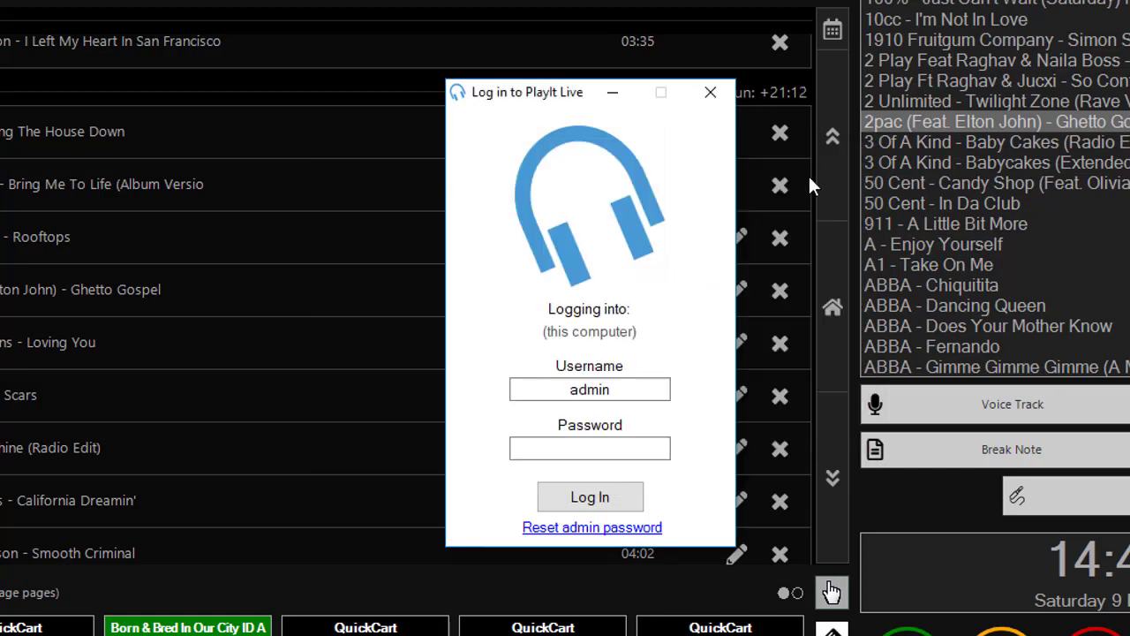
- Enter the admin password and log in as Administrator
{"action": "left_click", "coordinate": [623, 446]}
{"action": "type", "text": "p"}
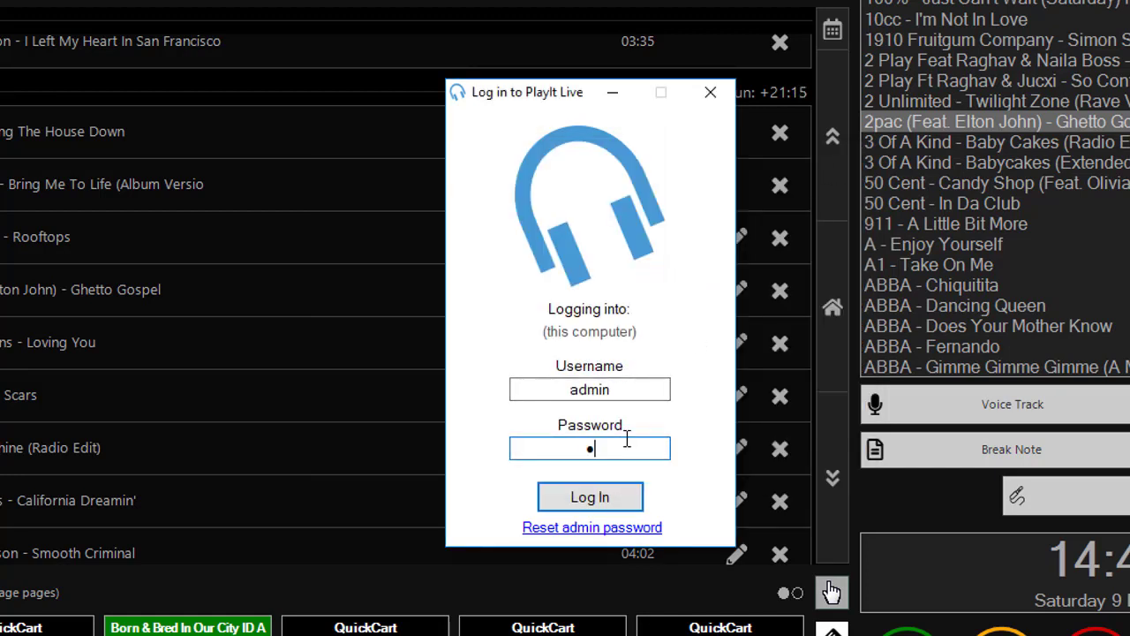
{"action": "type", "text": "assword"}
{"action": "key", "text": "Return"}
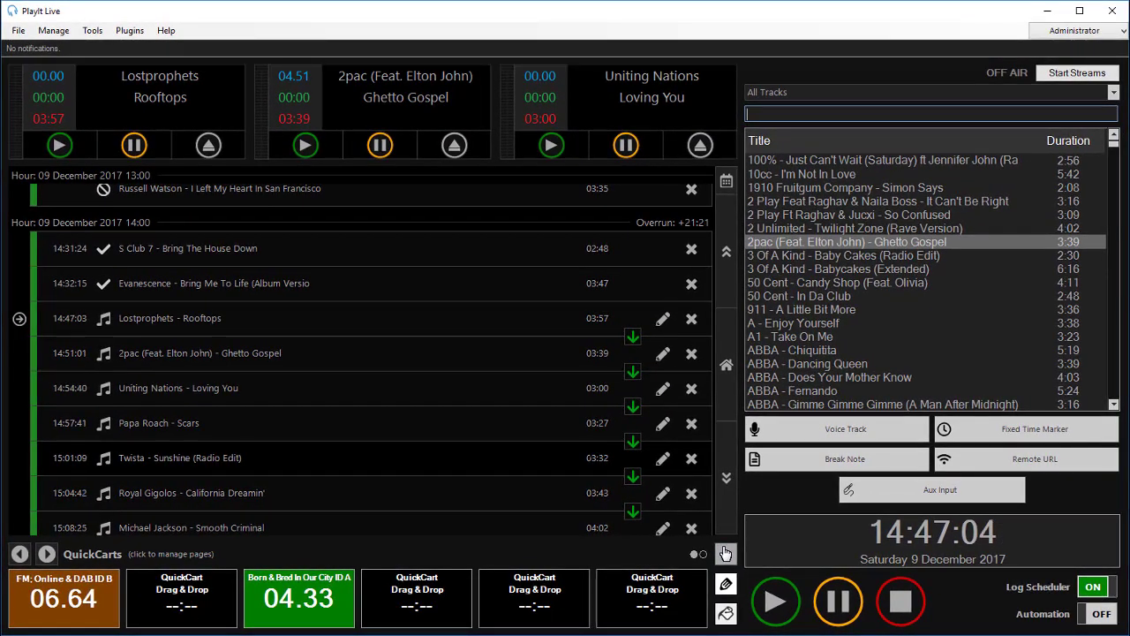
{"action": "left_click", "coordinate": [53, 30]}
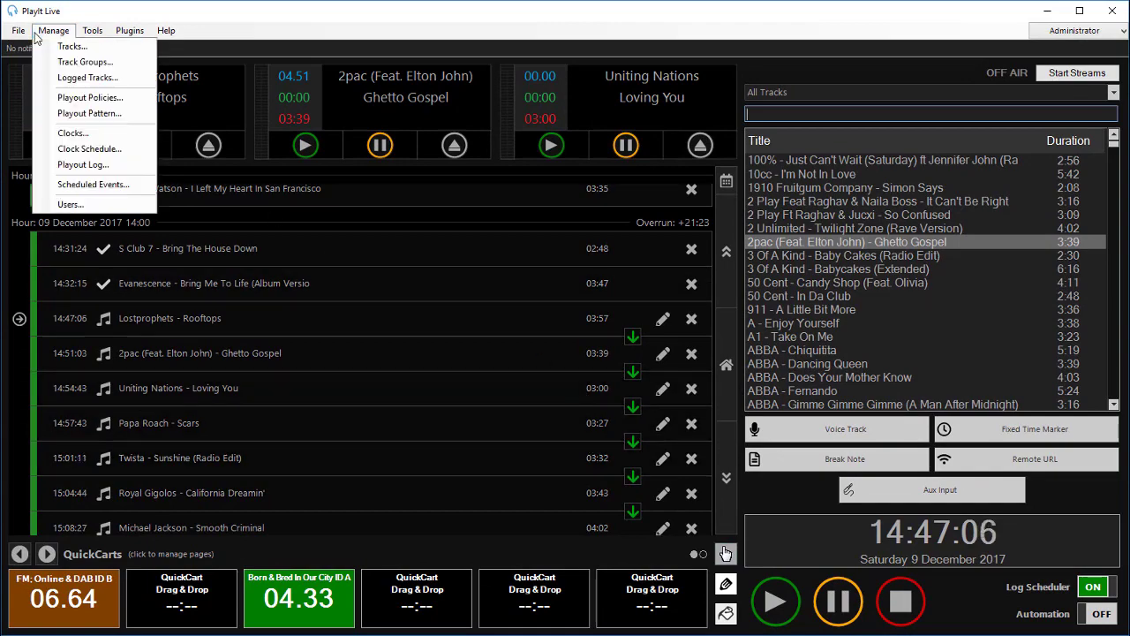
{"action": "mouse_move", "coordinate": [17, 31]}
{"action": "left_click", "coordinate": [49, 82]}
{"action": "left_click", "coordinate": [595, 98]}
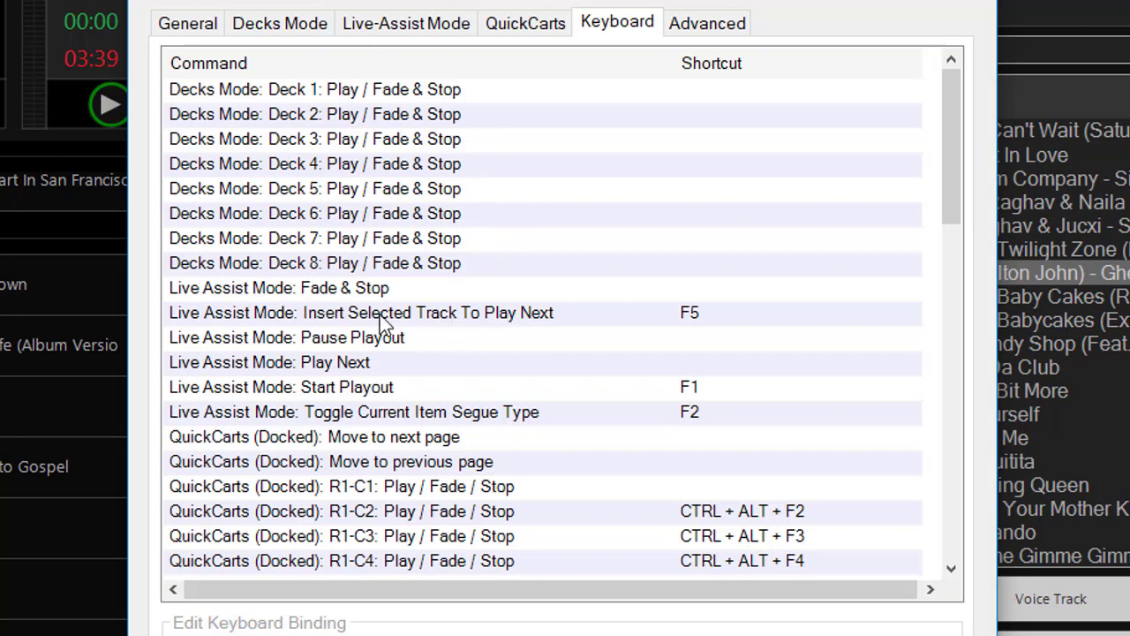
{"action": "left_click", "coordinate": [543, 319]}
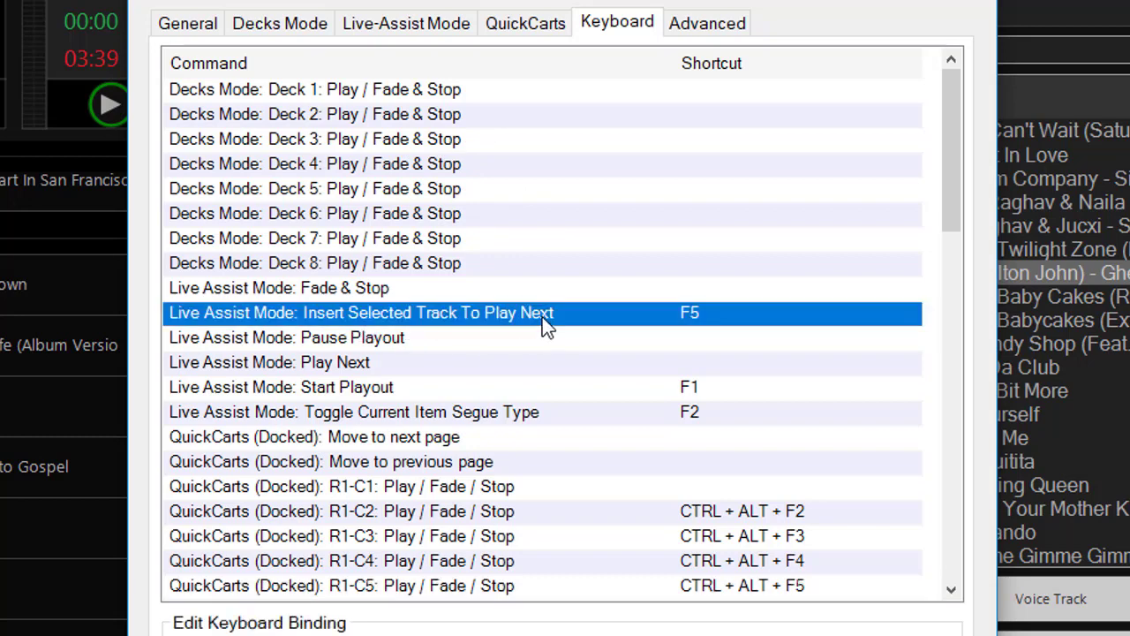
{"action": "left_click", "coordinate": [324, 421]}
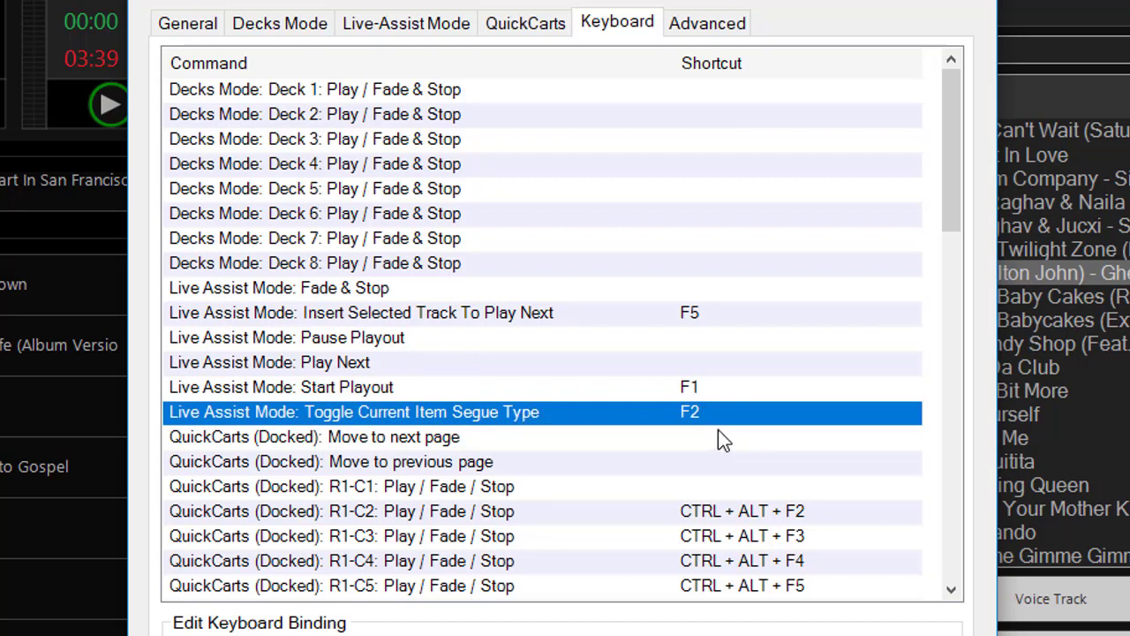
{"action": "left_click", "coordinate": [715, 320]}
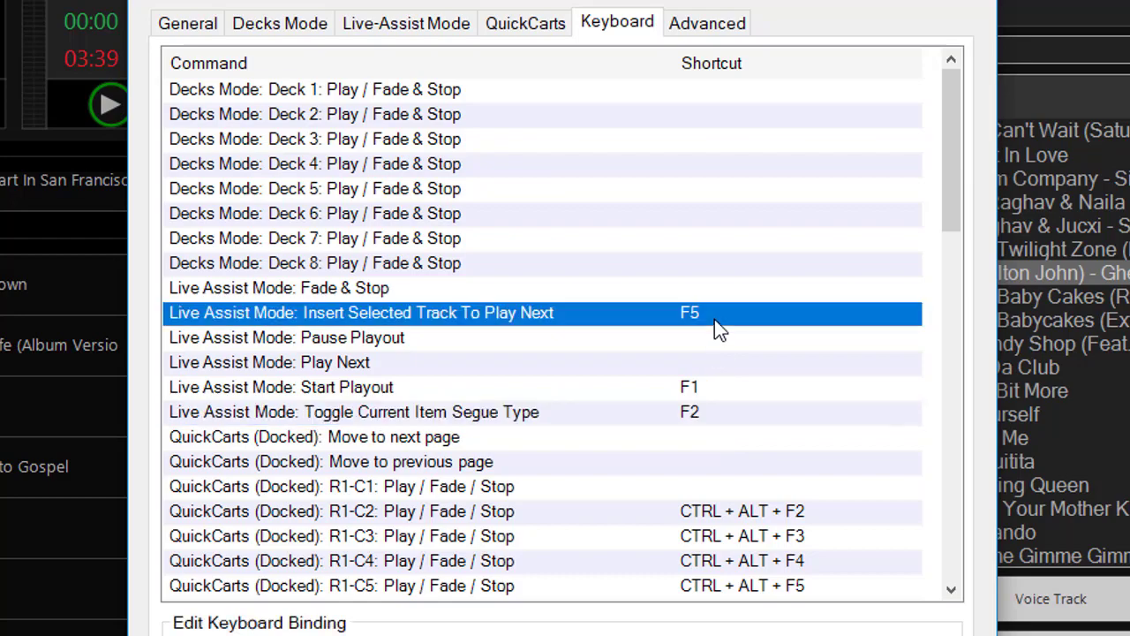
{"action": "left_click", "coordinate": [495, 413]}
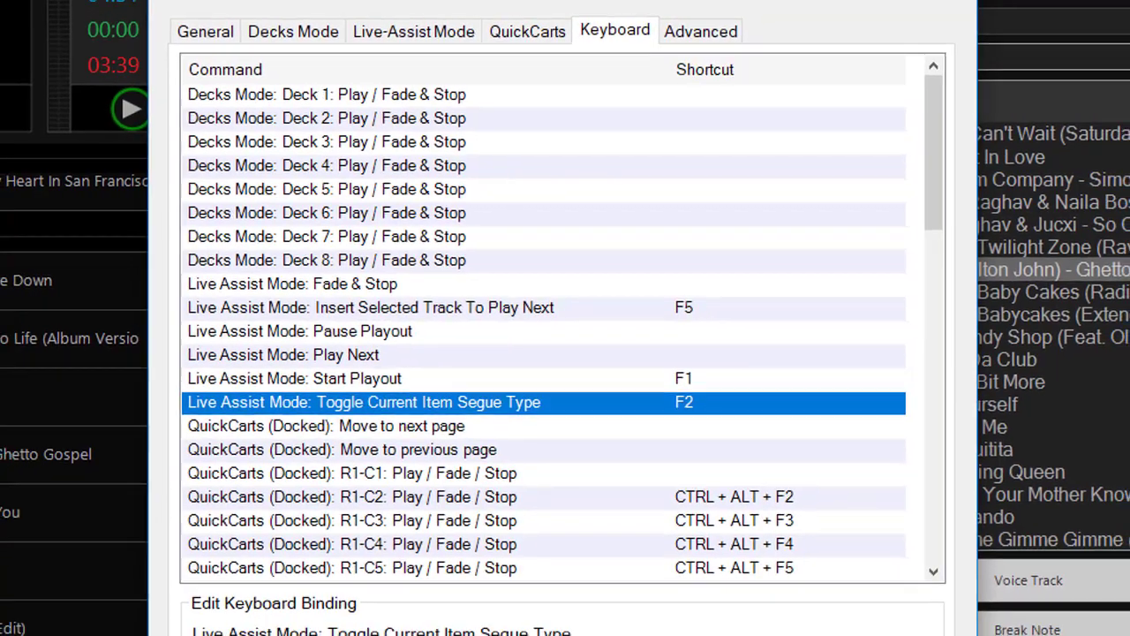
{"action": "key", "text": "Return"}
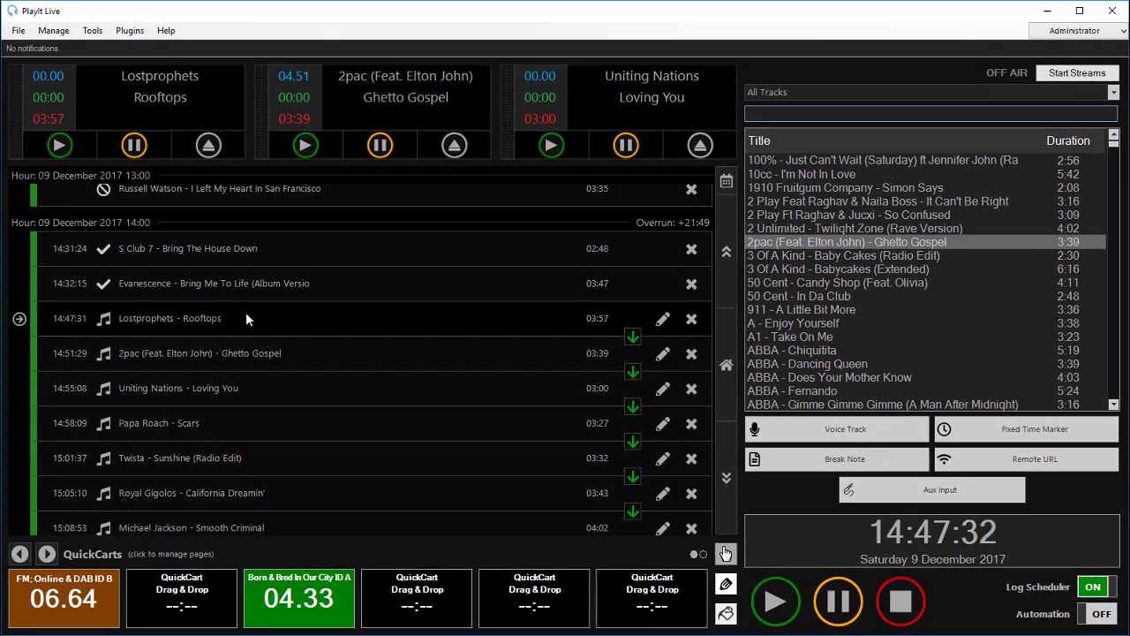
- Start Lostprophets – Rooftops playing and glance at the All Tracks category list without changing it
{"action": "left_click", "coordinate": [771, 600]}
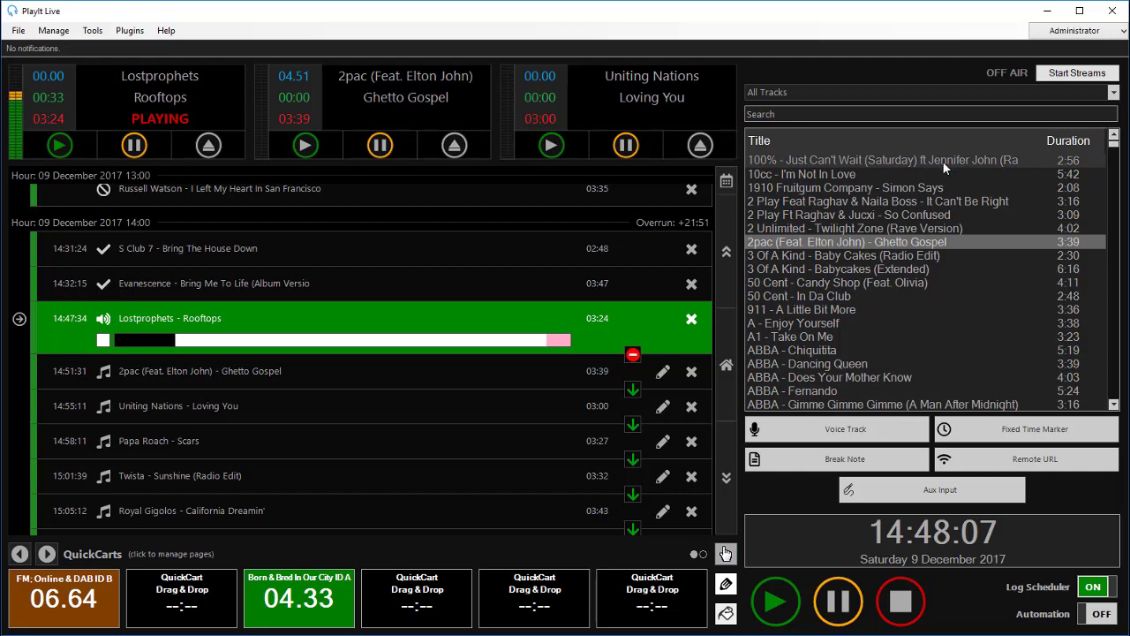
{"action": "left_click", "coordinate": [799, 91]}
{"action": "left_click", "coordinate": [799, 91]}
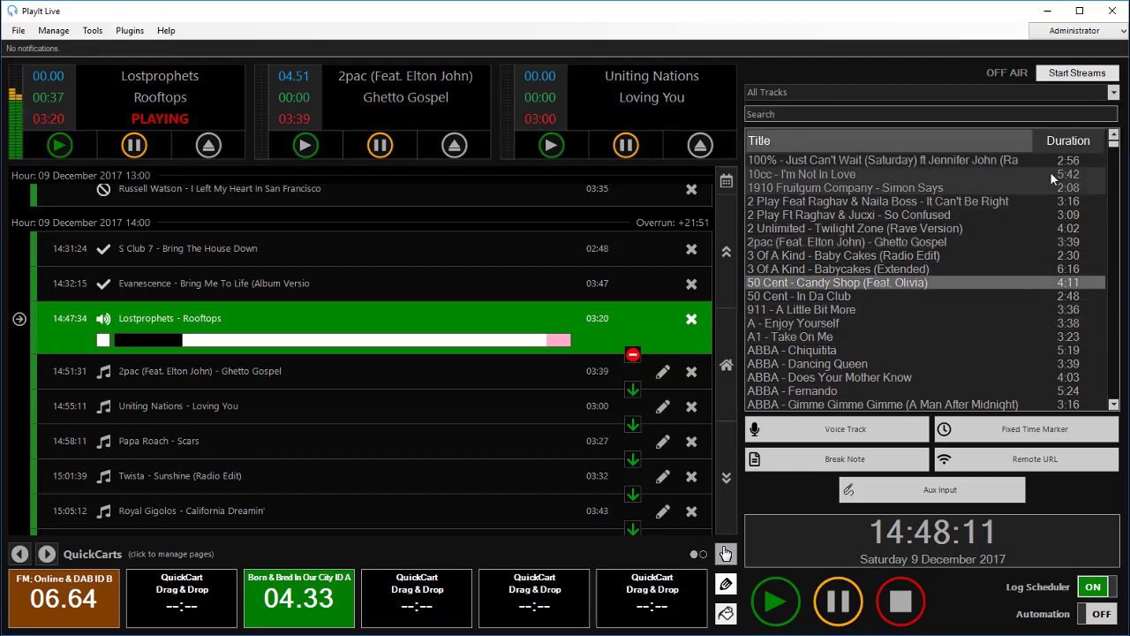
- Scroll the library down to the G artists
{"action": "left_click_drag", "start_coordinate": [1113, 144], "coordinate": [1113, 259]}
{"action": "scroll", "coordinate": [943, 256], "scroll_direction": "up", "scroll_amount": 15}
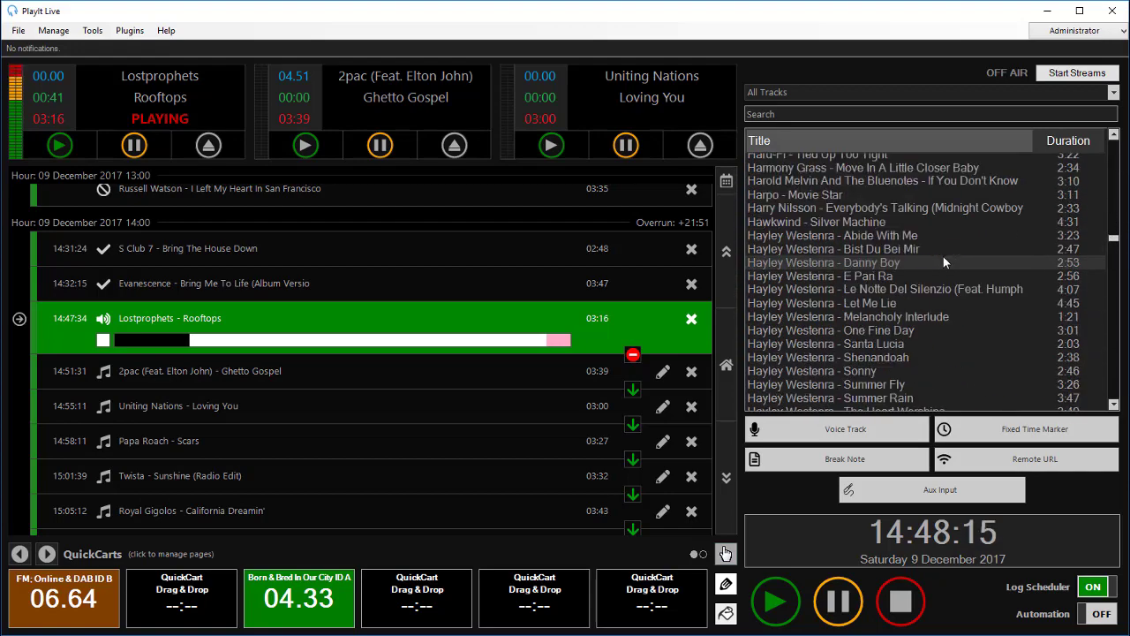
{"action": "scroll", "coordinate": [864, 208], "scroll_direction": "up", "scroll_amount": 1}
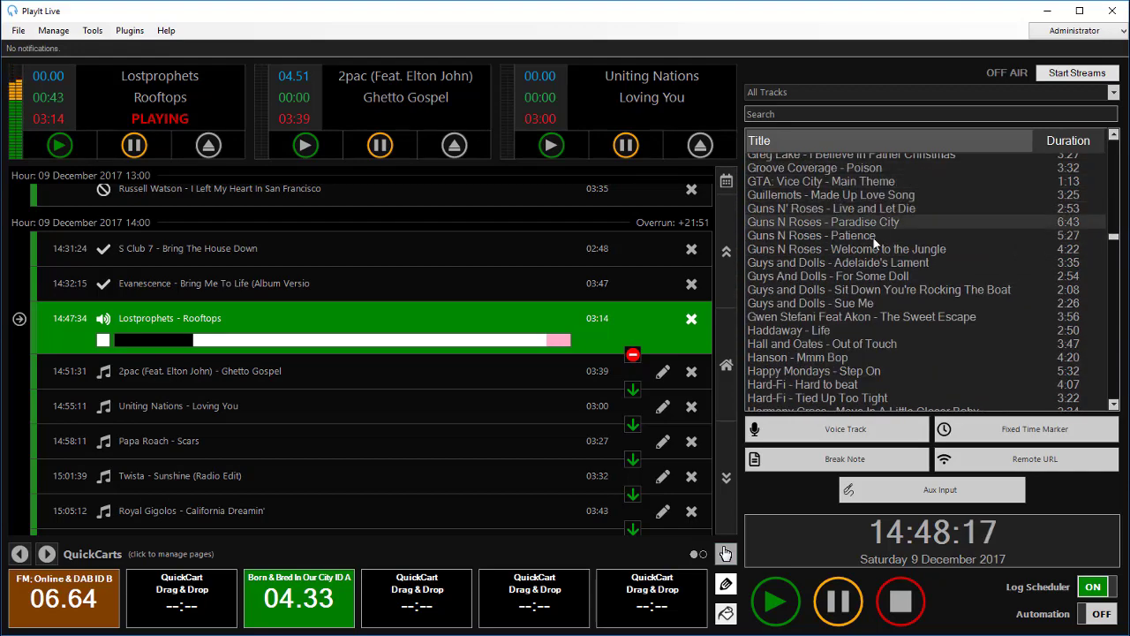
- Queue Guns N Roses – Welcome to the Jungle right after Rooftops, then stop Rooftops
{"action": "left_click", "coordinate": [929, 249]}
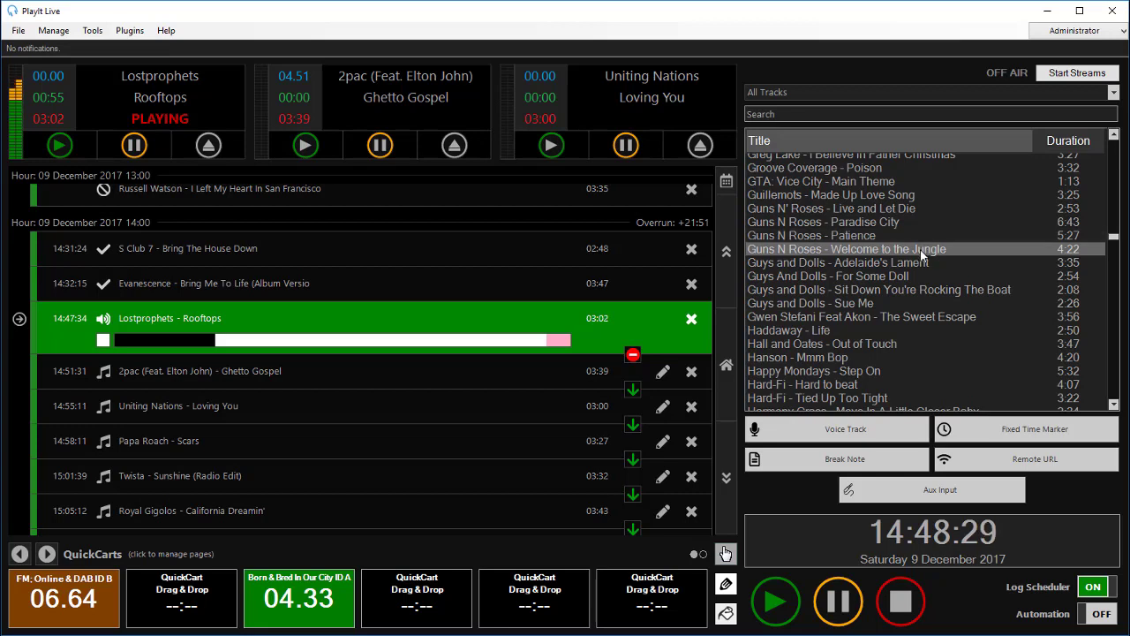
{"action": "left_click_drag", "start_coordinate": [922, 254], "coordinate": [494, 371]}
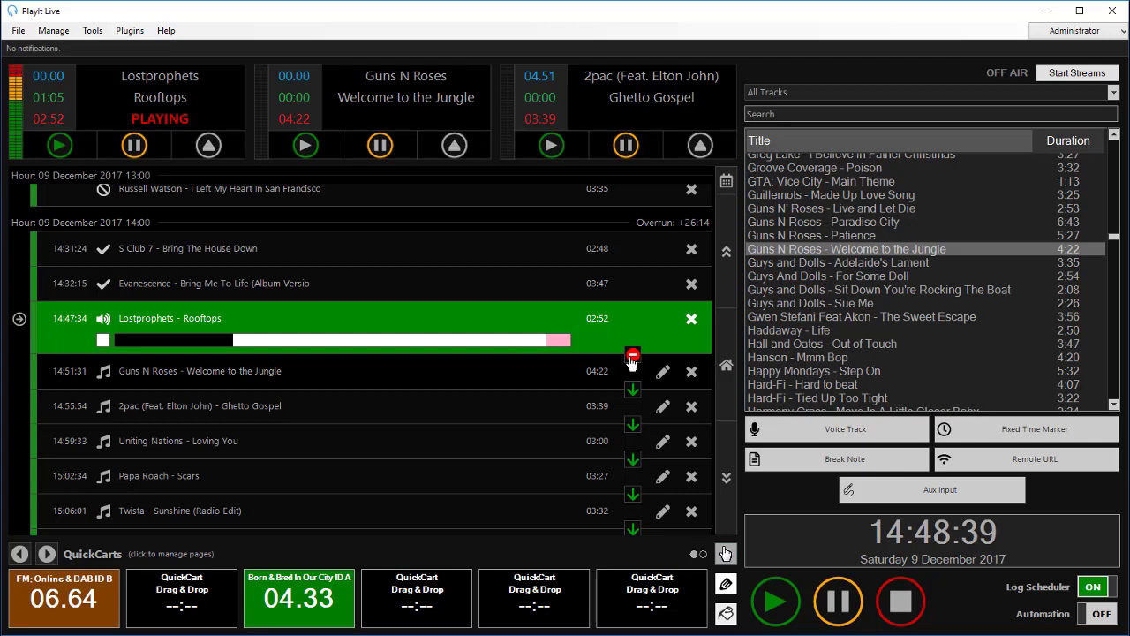
{"action": "left_click", "coordinate": [896, 605]}
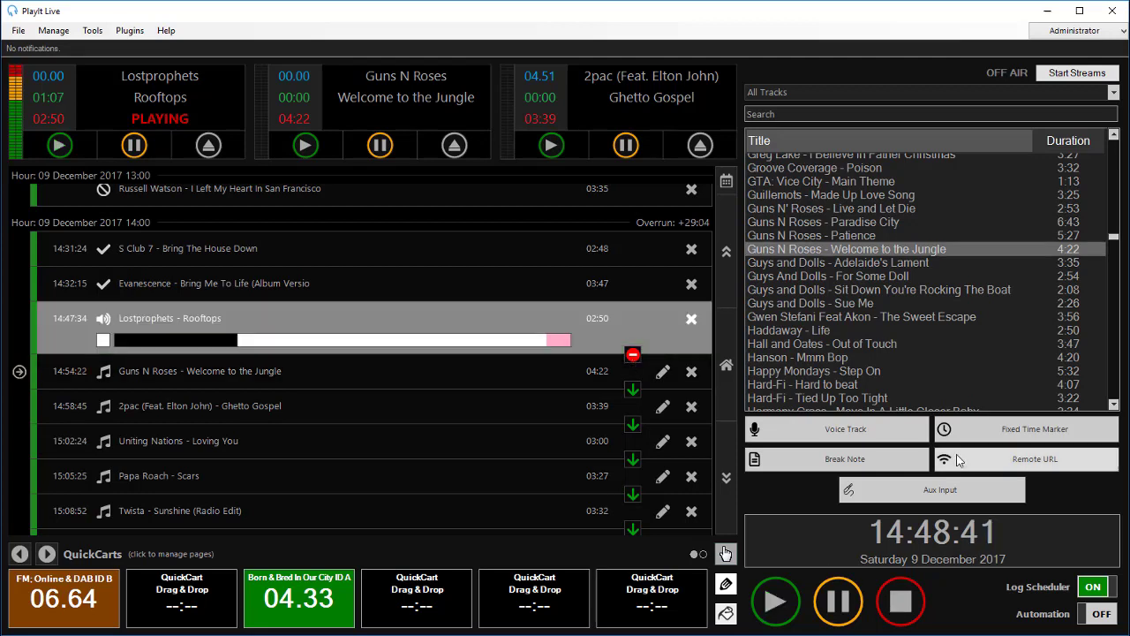